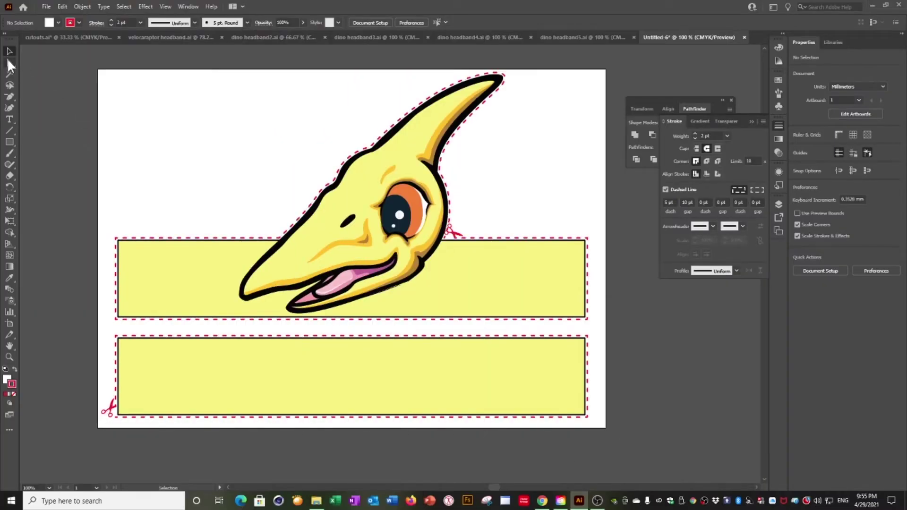
# In the Layers panel, hide and reshow the artwork and outline layers to preview the red dashed cut line
pyautogui.click(9, 51)
pyautogui.click(779, 205)
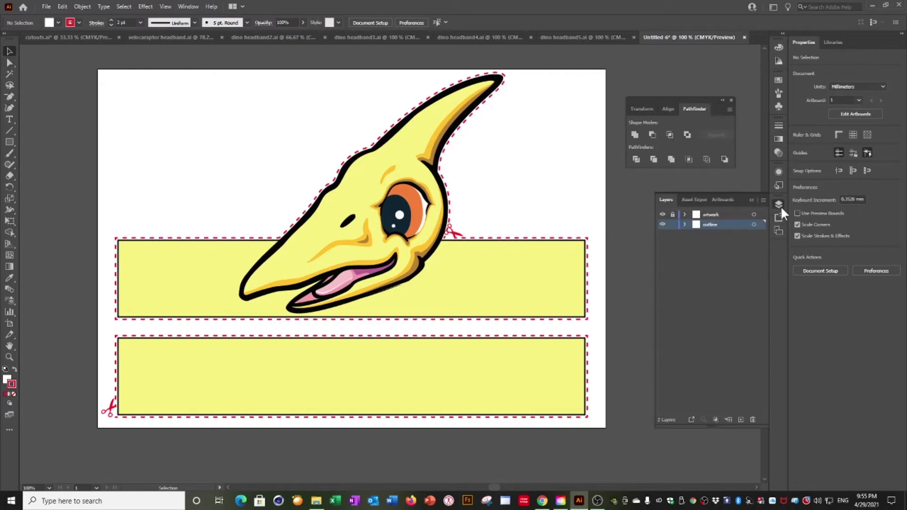
pyautogui.click(663, 215)
pyautogui.click(663, 215)
pyautogui.click(664, 225)
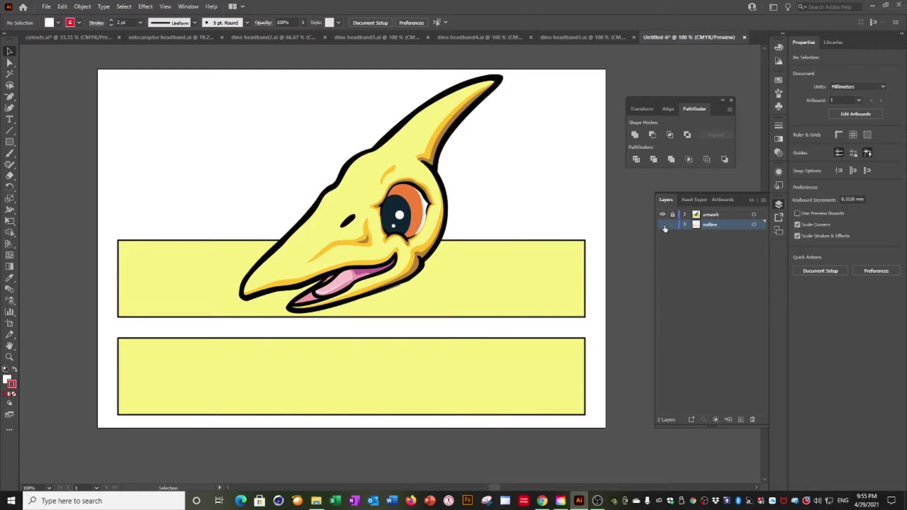
pyautogui.click(664, 226)
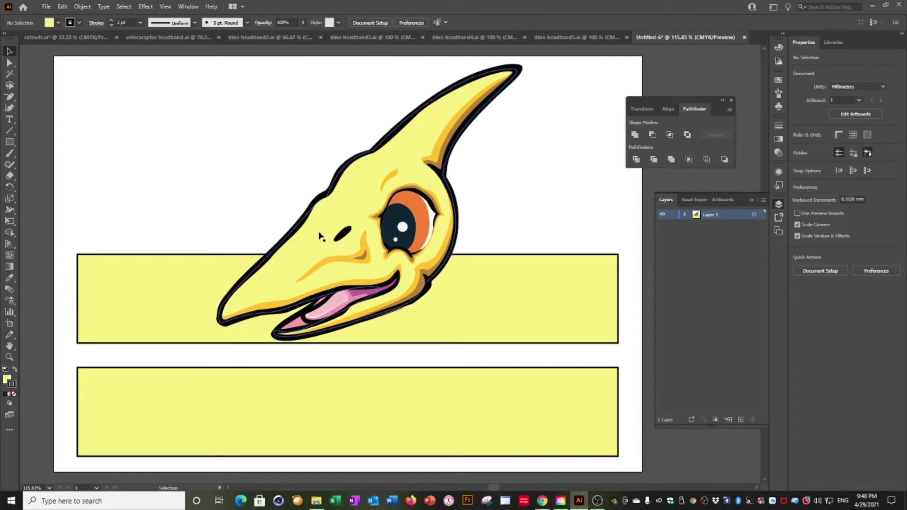
pyautogui.click(313, 258)
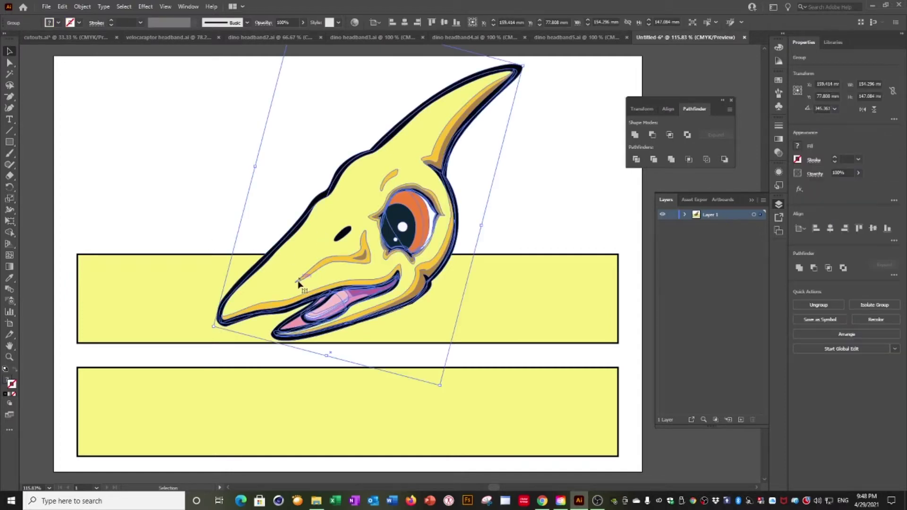
pyautogui.moveTo(296, 291)
pyautogui.mouseDown()
pyautogui.moveTo(305, 173)
pyautogui.moveTo(316, 270)
pyautogui.moveTo(296, 285)
pyautogui.mouseUp()
pyautogui.click(174, 293)
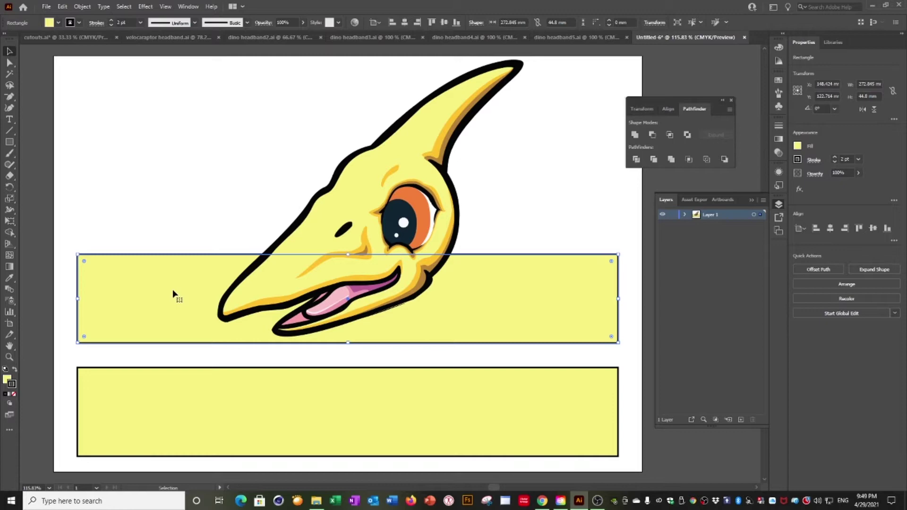
pyautogui.click(211, 214)
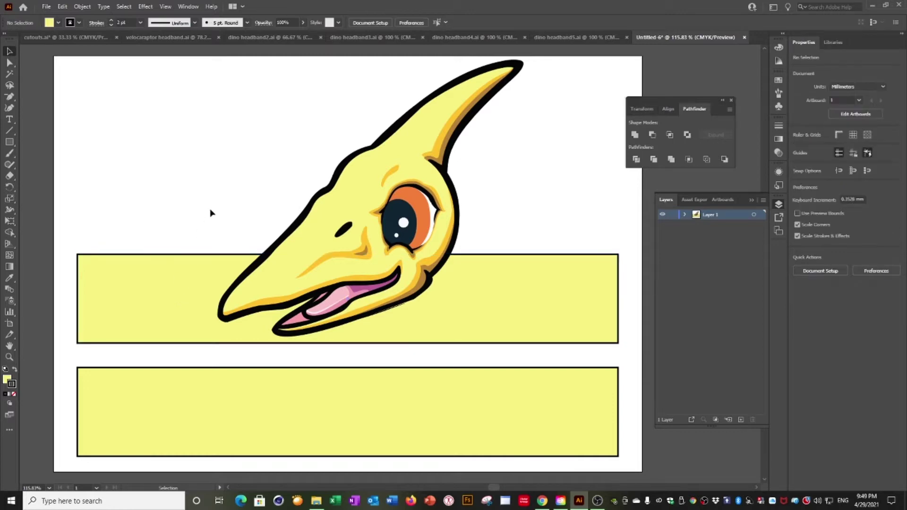
pyautogui.click(347, 210)
pyautogui.click(211, 180)
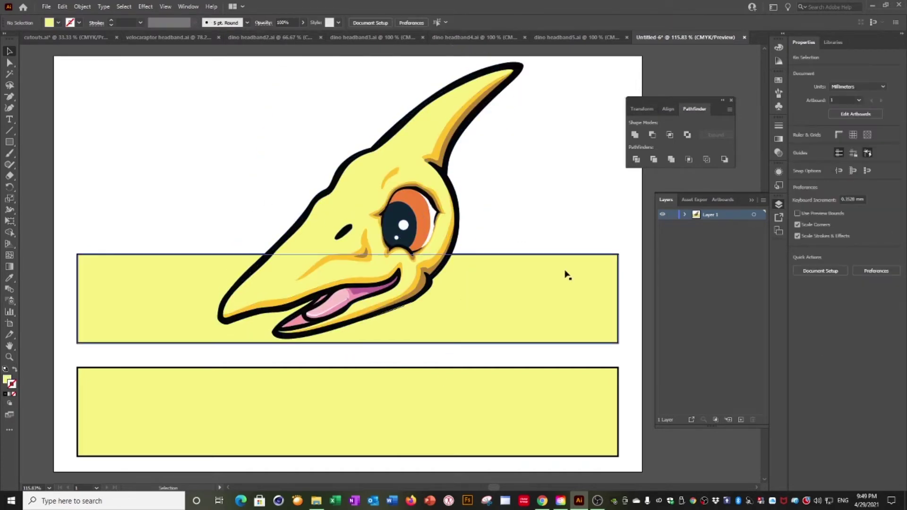
# Duplicate Layer 1 into a new layer named 'outline'
pyautogui.click(709, 214)
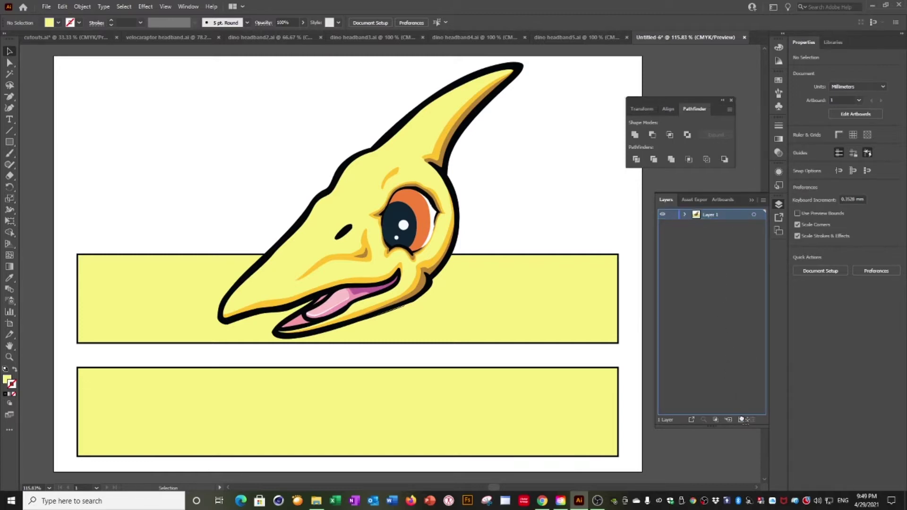
pyautogui.moveTo(744, 419); pyautogui.dragTo(741, 418)
pyautogui.doubleClick(718, 215)
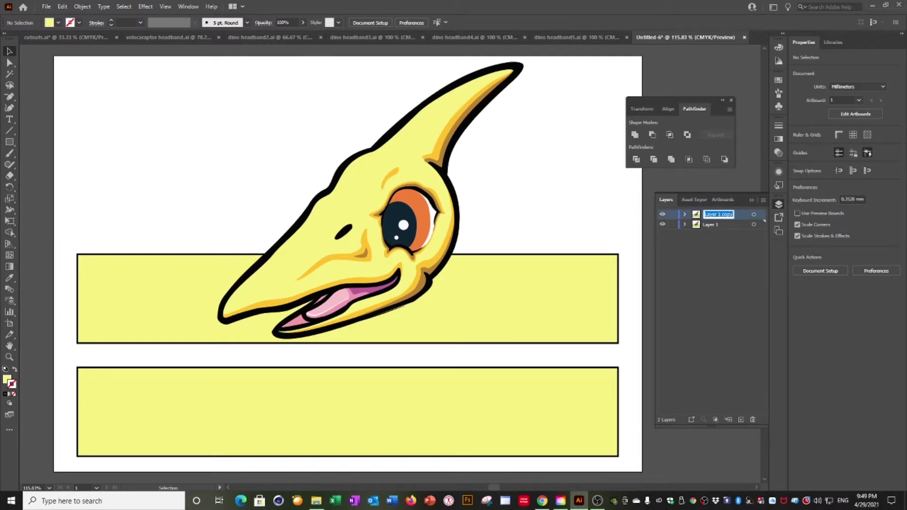
pyautogui.write('outline')
pyautogui.click(733, 276)
# Rename Layer 1 to 'artwork', lock it, and make the outline layer active
pyautogui.click(711, 225)
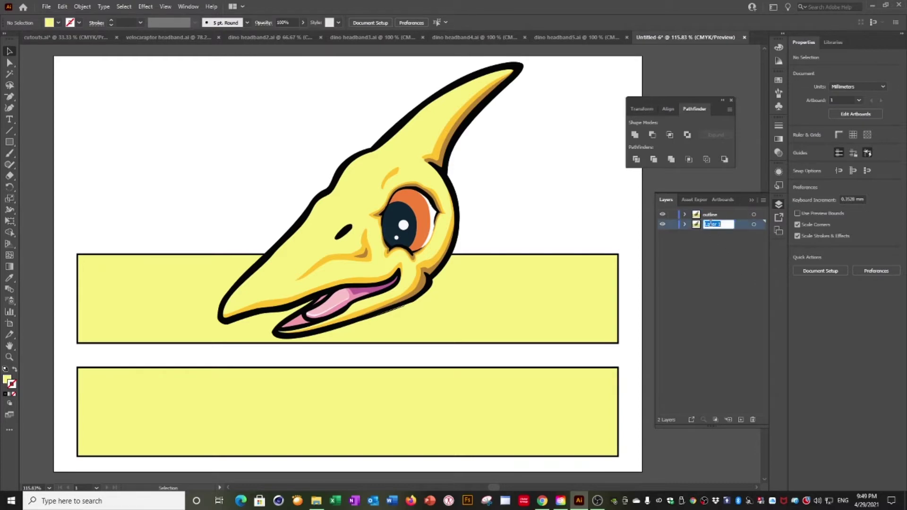
pyautogui.write('s')
pyautogui.write('rtwork')
pyautogui.click(714, 259)
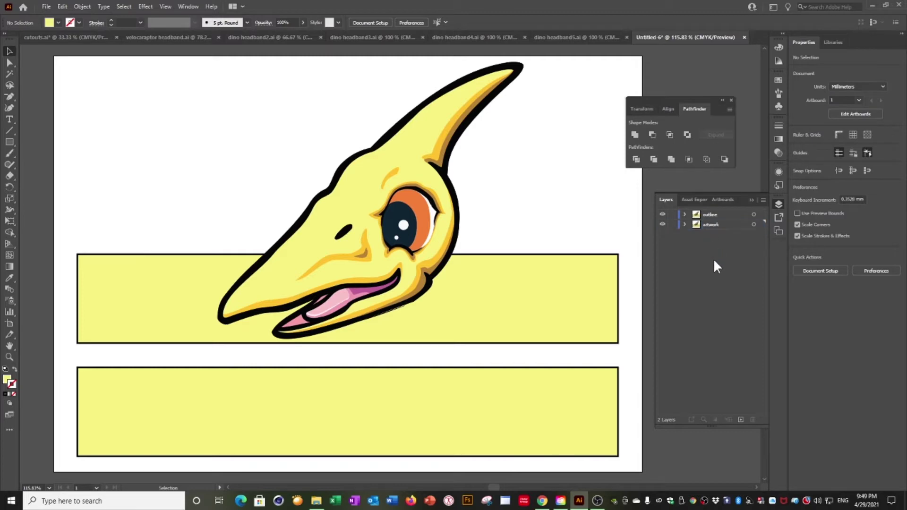
pyautogui.click(673, 226)
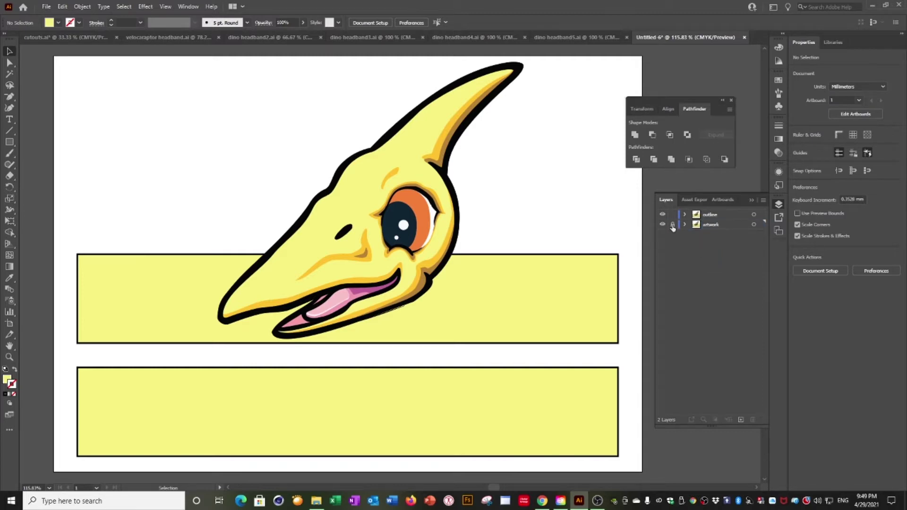
pyautogui.click(710, 215)
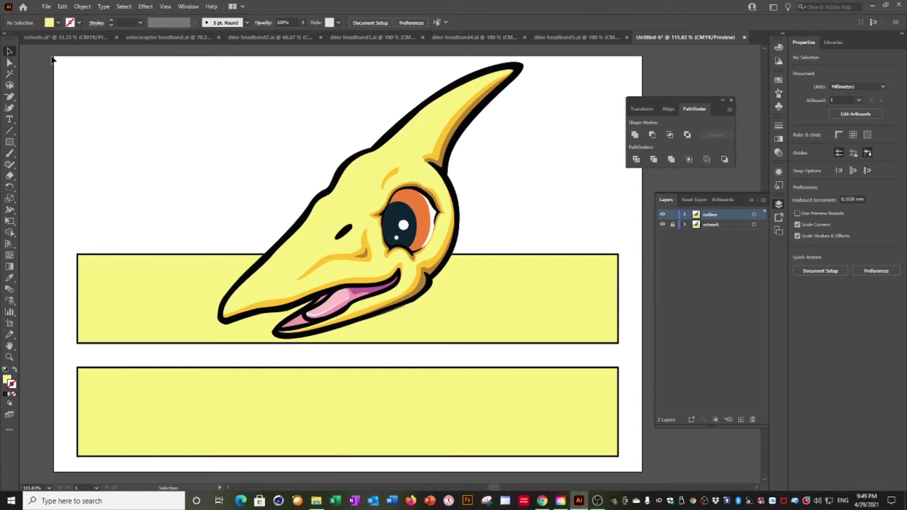
# Select all the artwork on the outline layer with Ctrl+A
pyautogui.press('a')
pyautogui.press('v')
pyautogui.hotkey('ctrl', 'a')
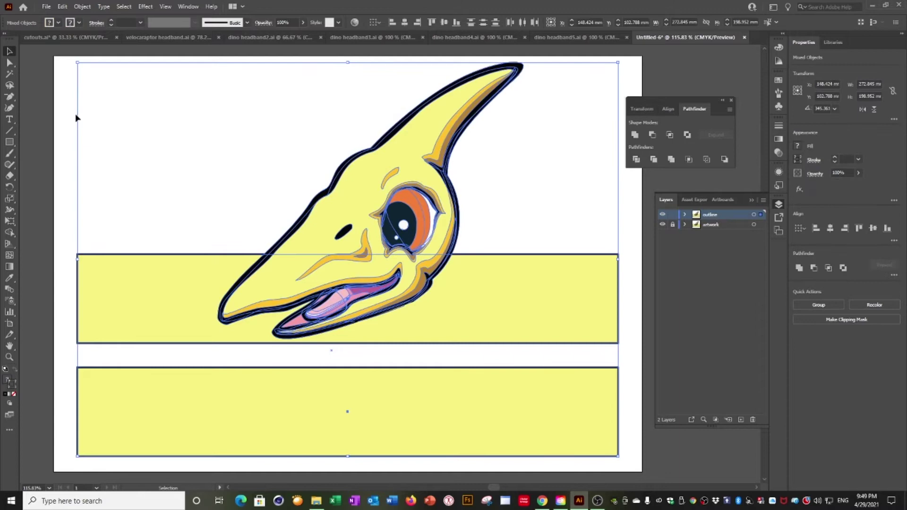
# Select all the outline layer's artwork and convert its strokes to filled shapes with Outline Stroke
pyautogui.click(62, 71)
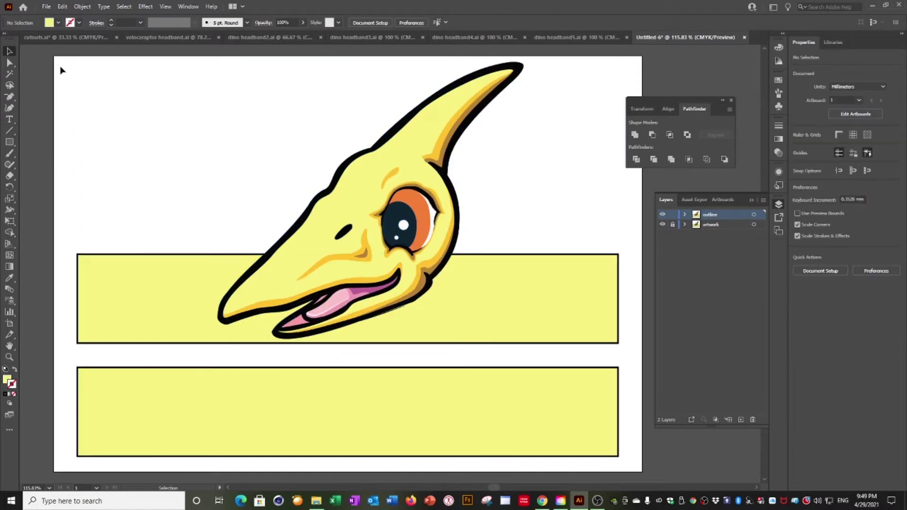
pyautogui.moveTo(52, 57); pyautogui.dragTo(637, 468)
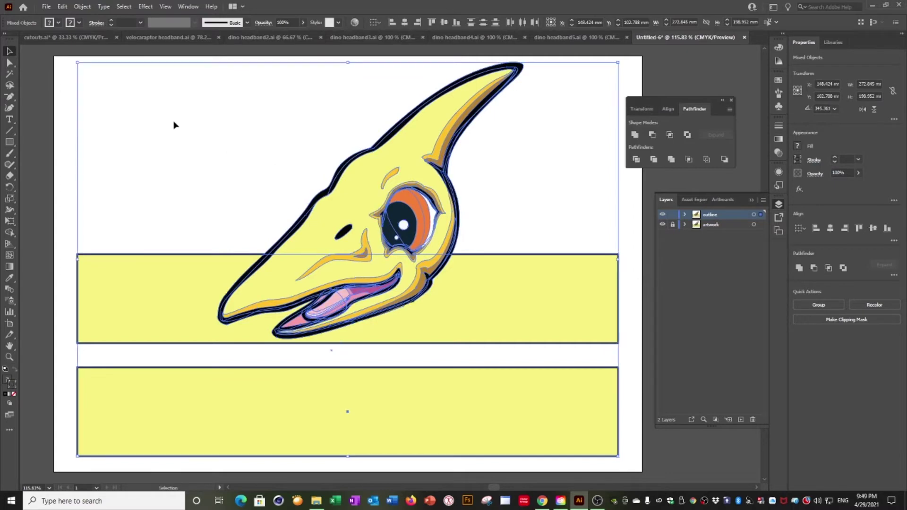
pyautogui.click(78, 6)
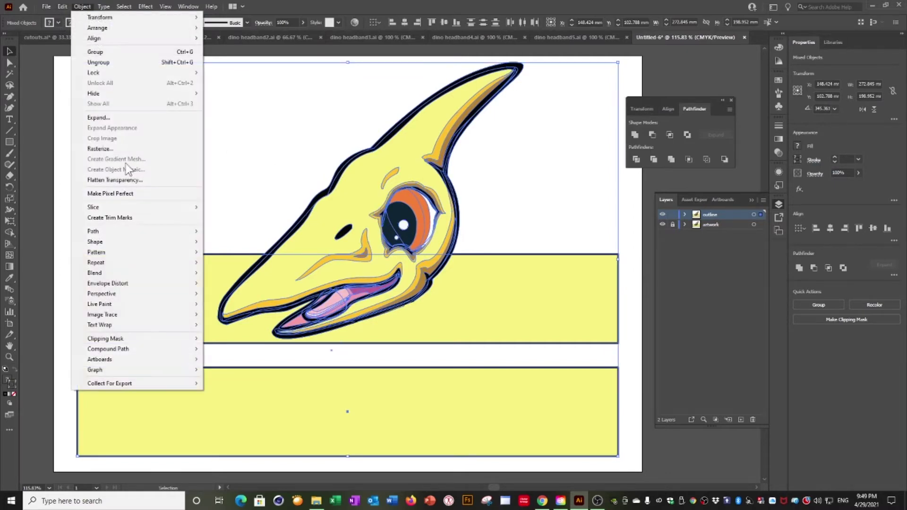
pyautogui.moveTo(129, 231)
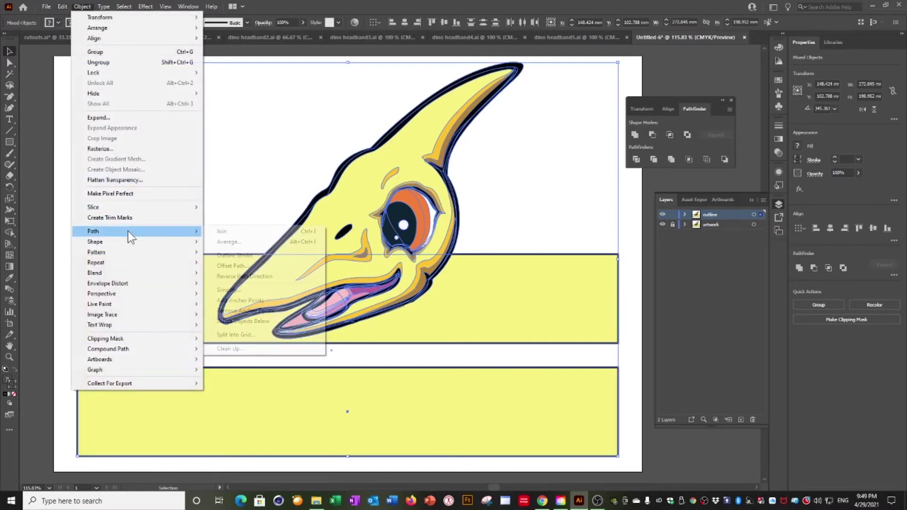
pyautogui.click(237, 255)
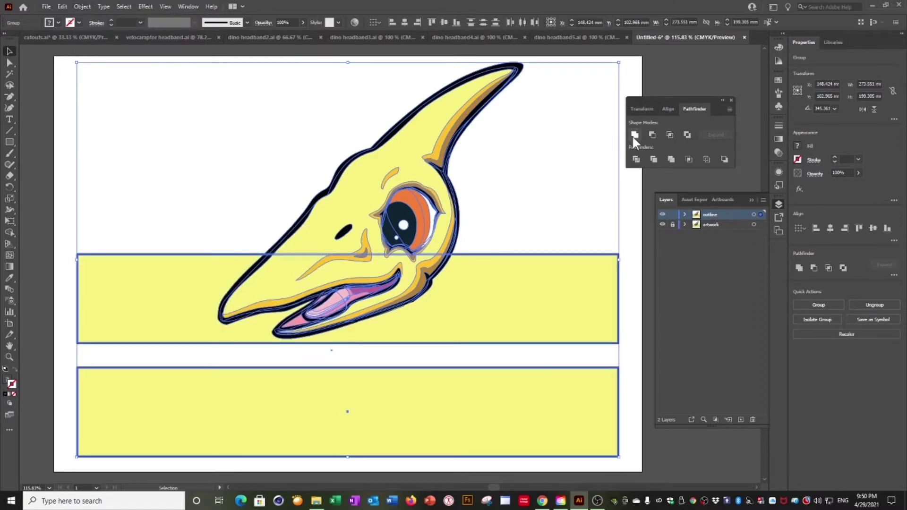
# Unite all the shapes into one black silhouette with Pathfinder
pyautogui.click(190, 6)
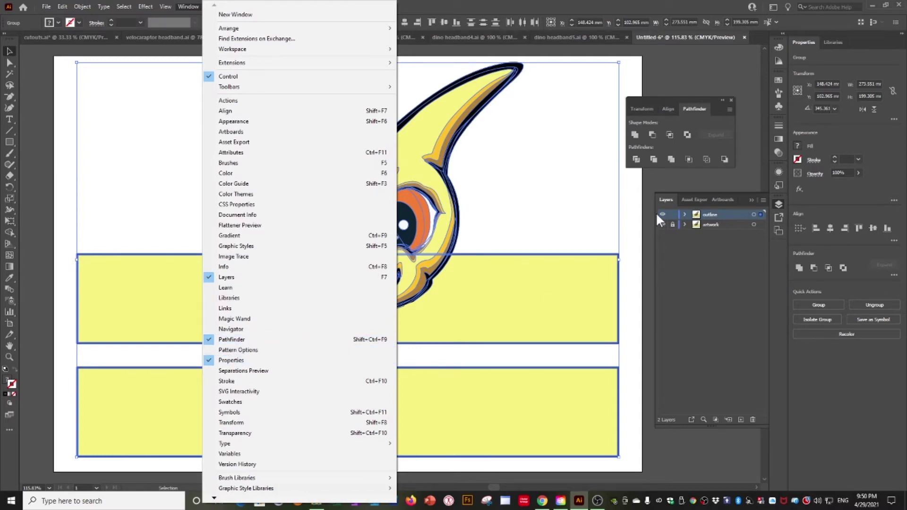
pyautogui.click(695, 130)
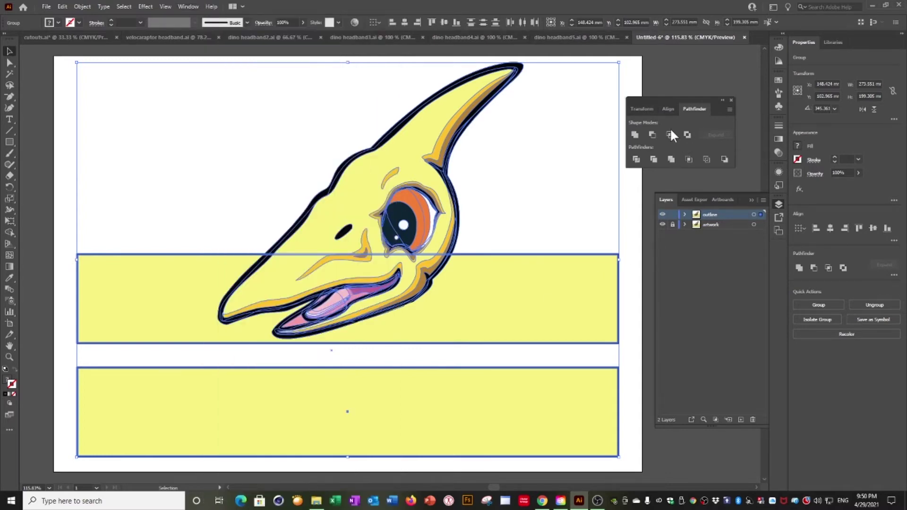
pyautogui.click(635, 136)
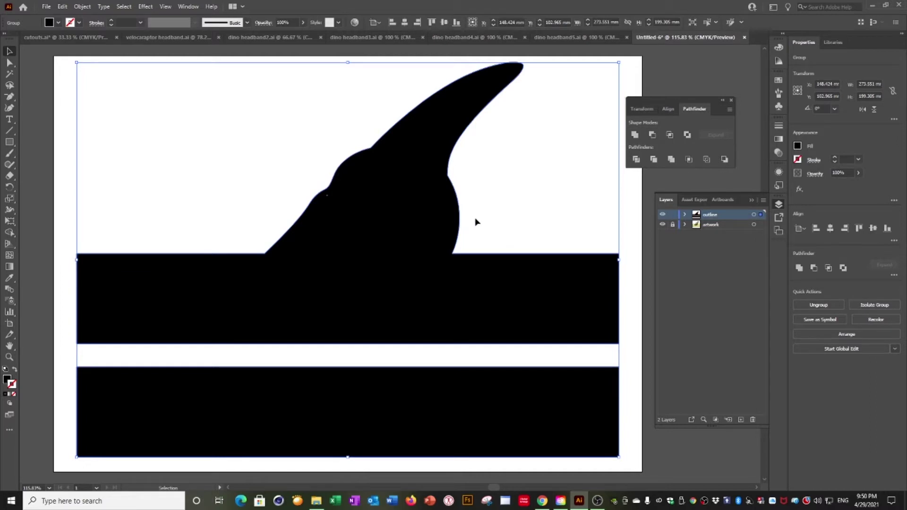
# Lock the outline layer and toggle its visibility to compare it with the artwork
pyautogui.click(674, 216)
pyautogui.click(662, 215)
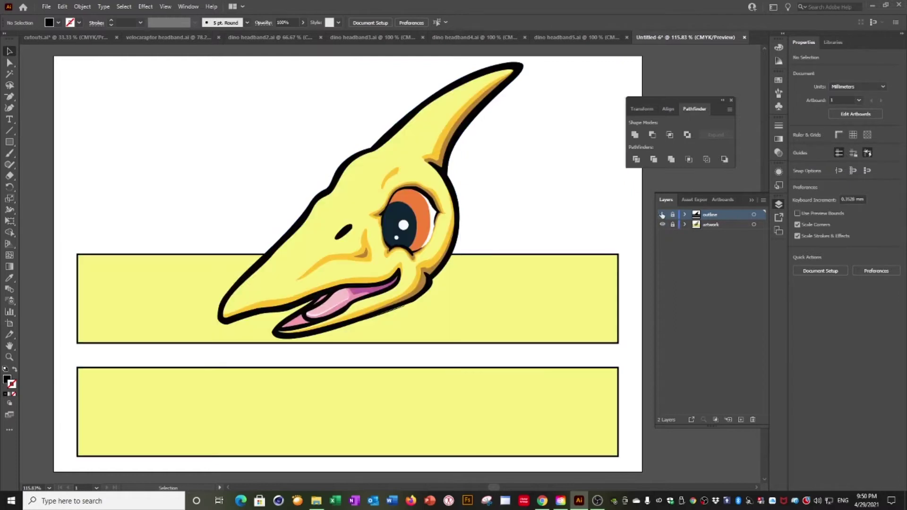
pyautogui.click(662, 215)
pyautogui.click(662, 215)
pyautogui.click(662, 215)
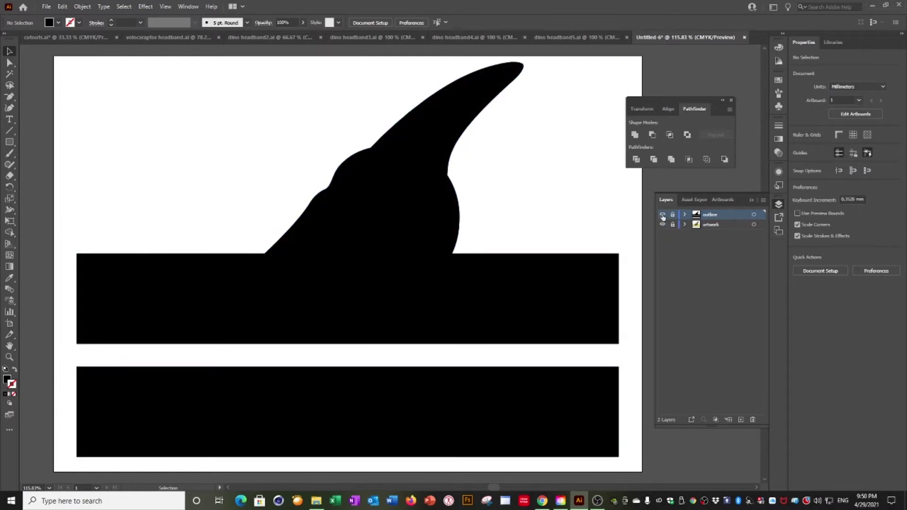
# Unlock the outline layer and drag it below the artwork layer
pyautogui.click(673, 215)
pyautogui.click(366, 244)
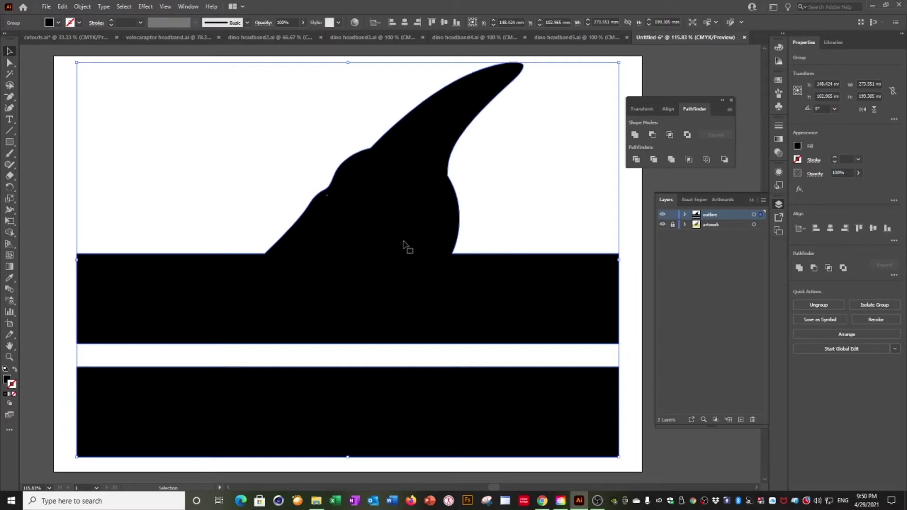
pyautogui.moveTo(707, 215); pyautogui.dragTo(710, 229)
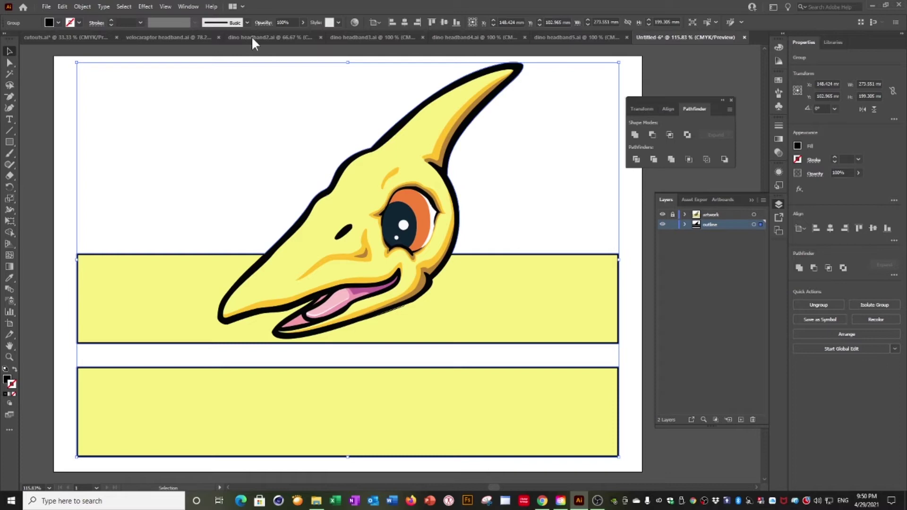
# In the Stroke panel, raise the silhouette's stroke weight step by step to 6 pt
pyautogui.click(188, 7)
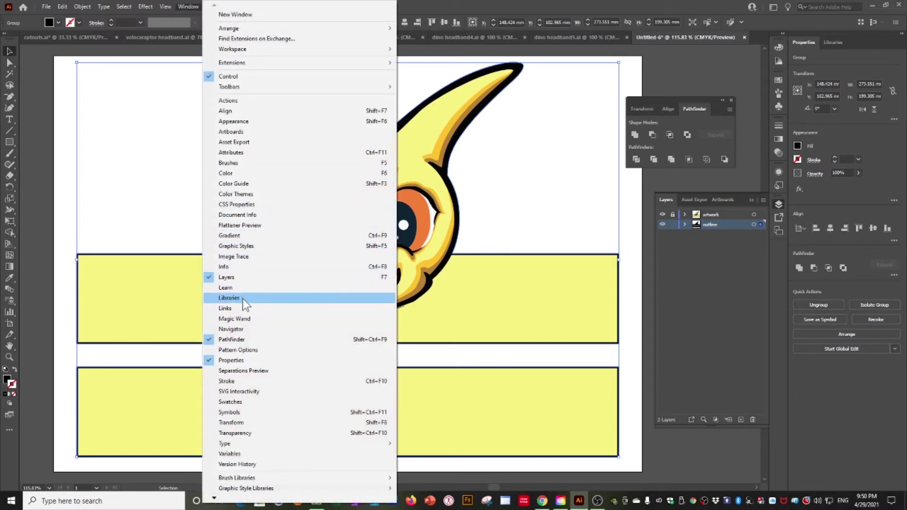
pyautogui.click(233, 381)
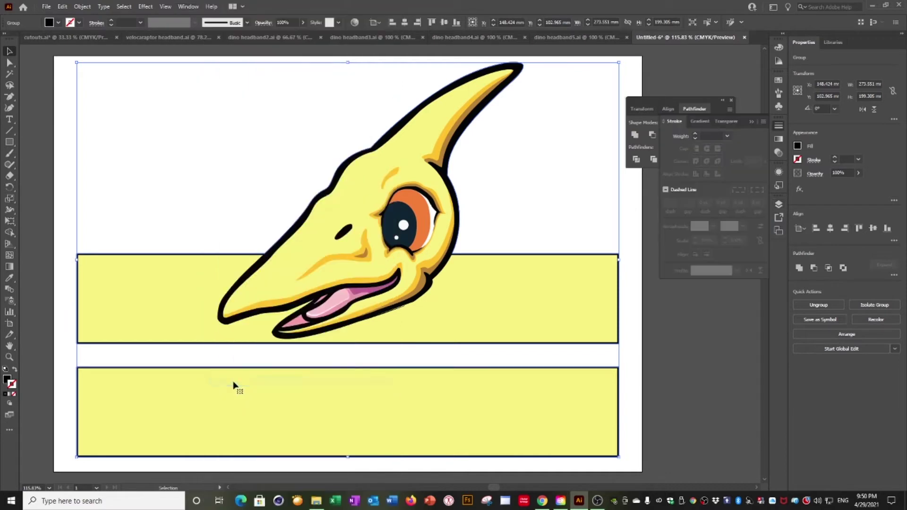
pyautogui.click(695, 133)
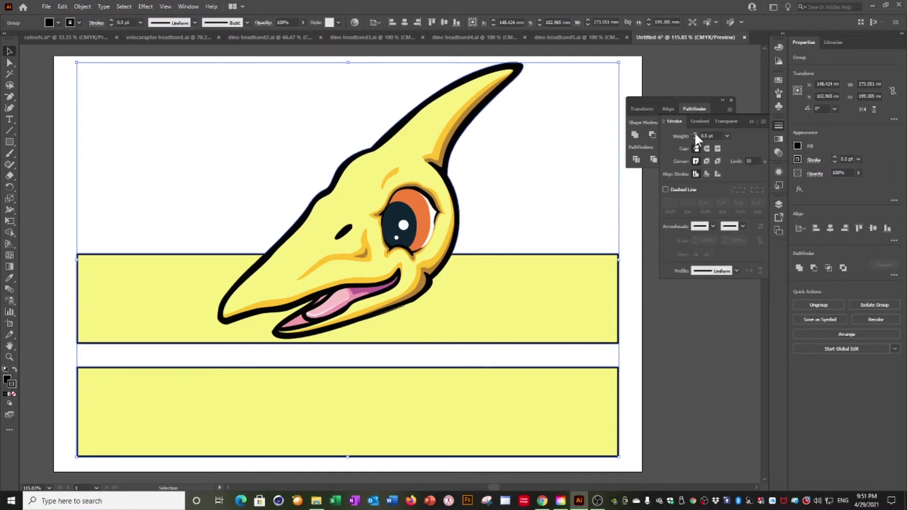
pyautogui.click(695, 134)
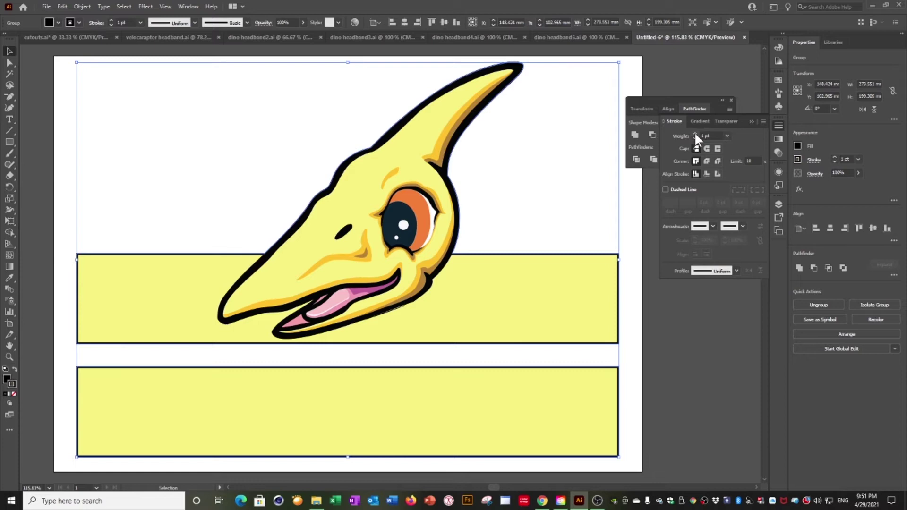
pyautogui.click(695, 134)
pyautogui.click(695, 134)
pyautogui.click(695, 134)
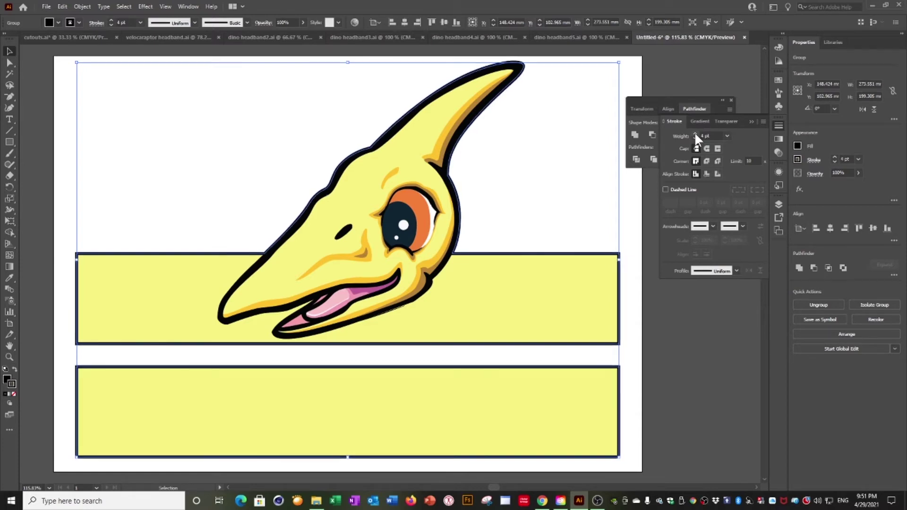
pyautogui.click(694, 133)
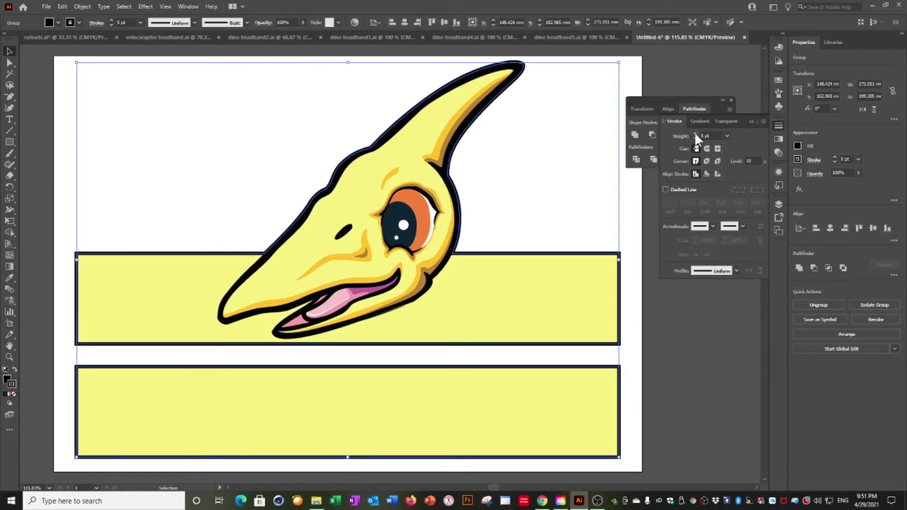
pyautogui.click(694, 134)
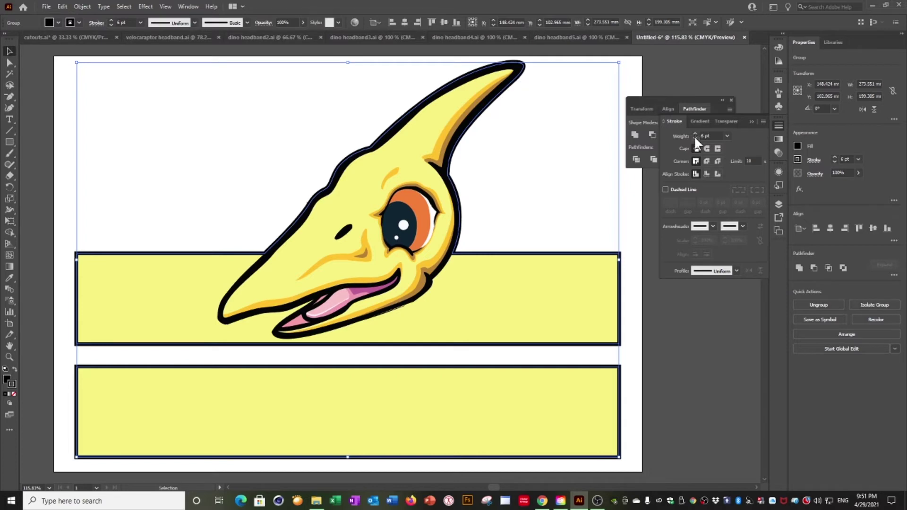
# Drop the stroke weight to 0.75 pt, then step it back up for a thick border
pyautogui.click(695, 137)
pyautogui.click(695, 137)
pyautogui.click(695, 137)
pyautogui.click(695, 137)
pyautogui.click(694, 138)
pyautogui.click(695, 138)
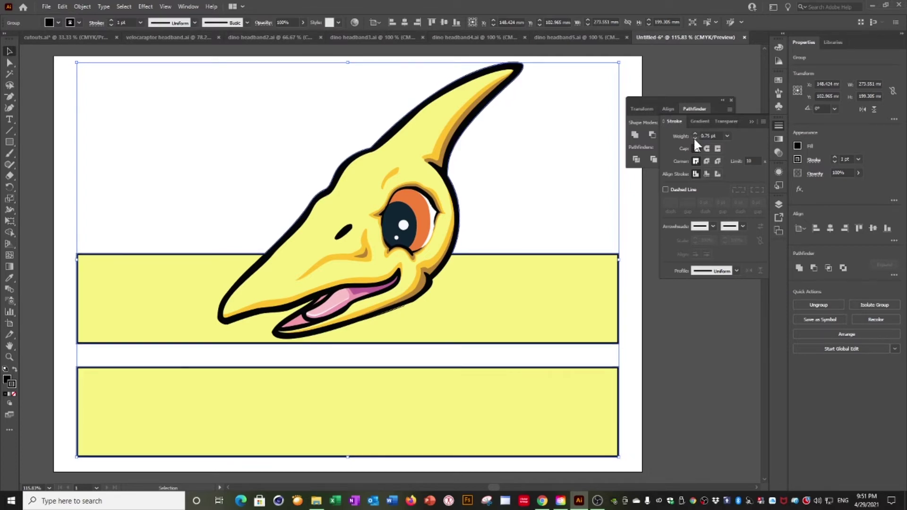
pyautogui.click(694, 134)
pyautogui.click(693, 133)
pyautogui.click(693, 133)
pyautogui.click(693, 133)
pyautogui.click(693, 134)
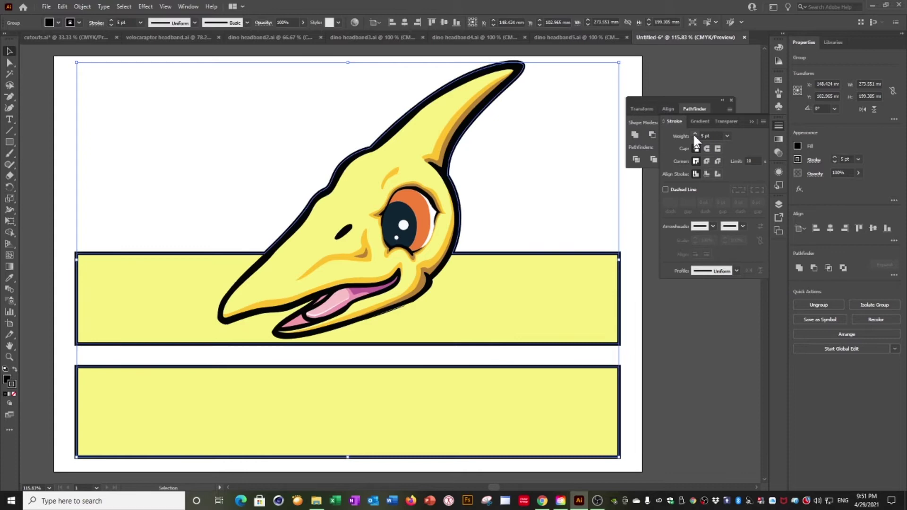
pyautogui.click(693, 133)
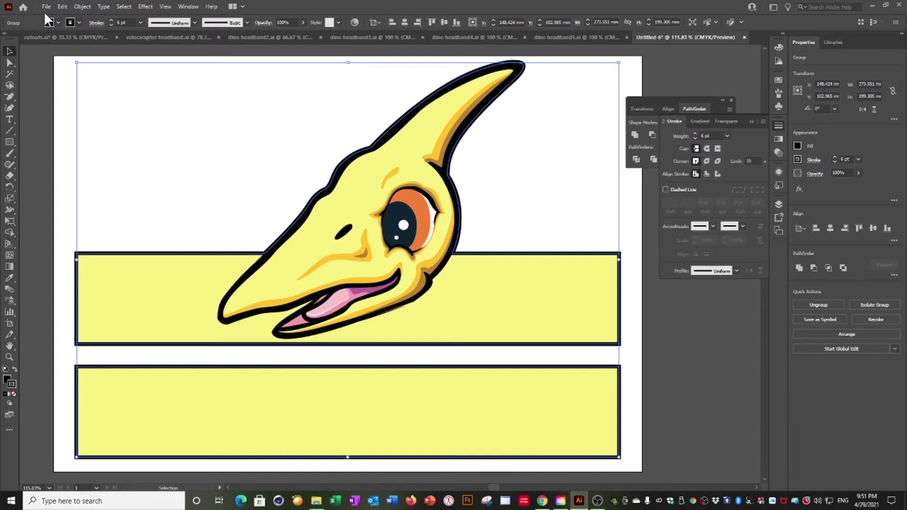
# Convert the thick silhouette stroke into filled shapes with Object > Path > Outline Stroke
pyautogui.click(82, 6)
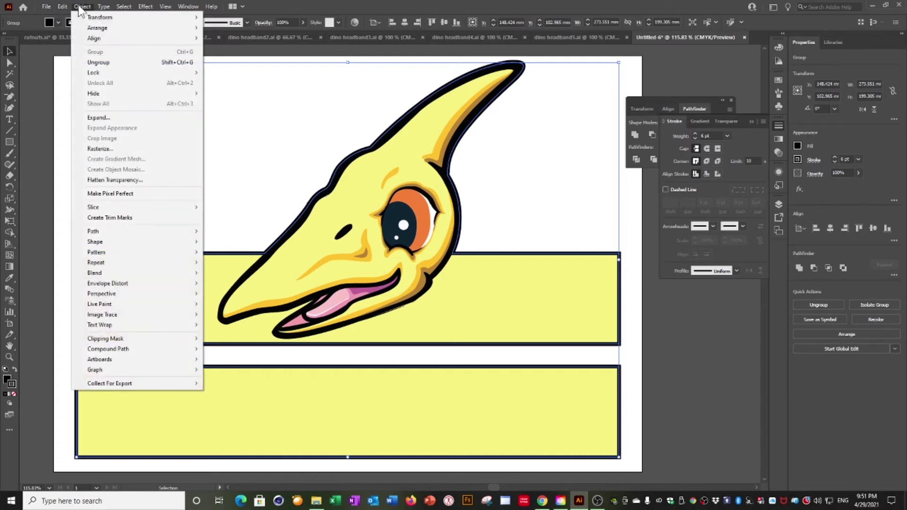
pyautogui.moveTo(116, 234)
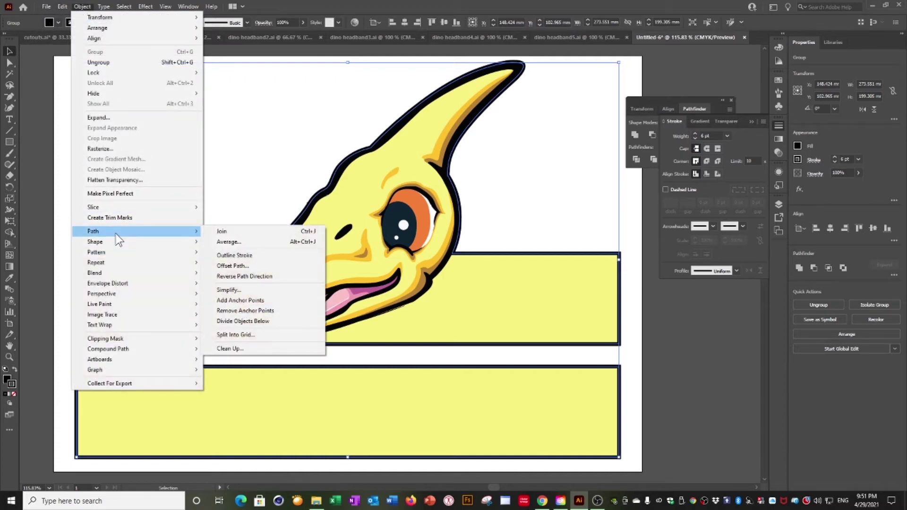
pyautogui.click(232, 255)
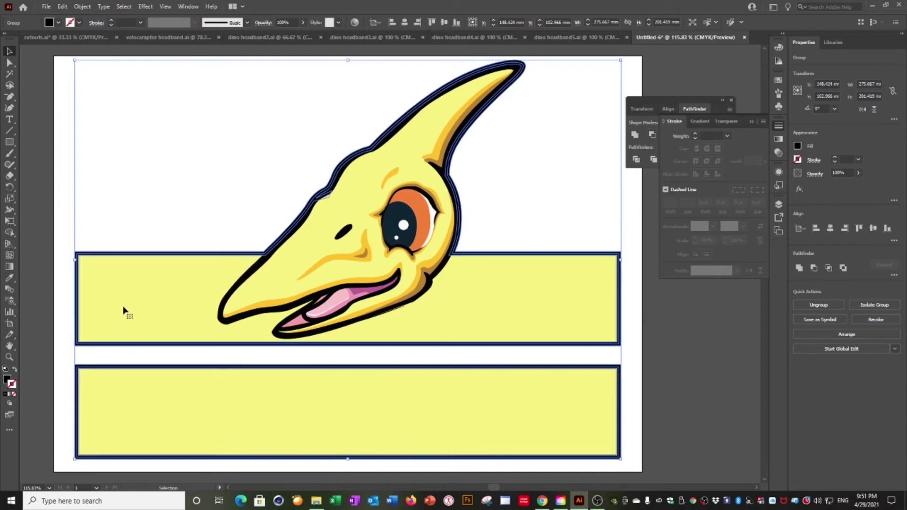
# Merge all the outline shapes into a single silhouette with Pathfinder Unite
pyautogui.click(651, 142)
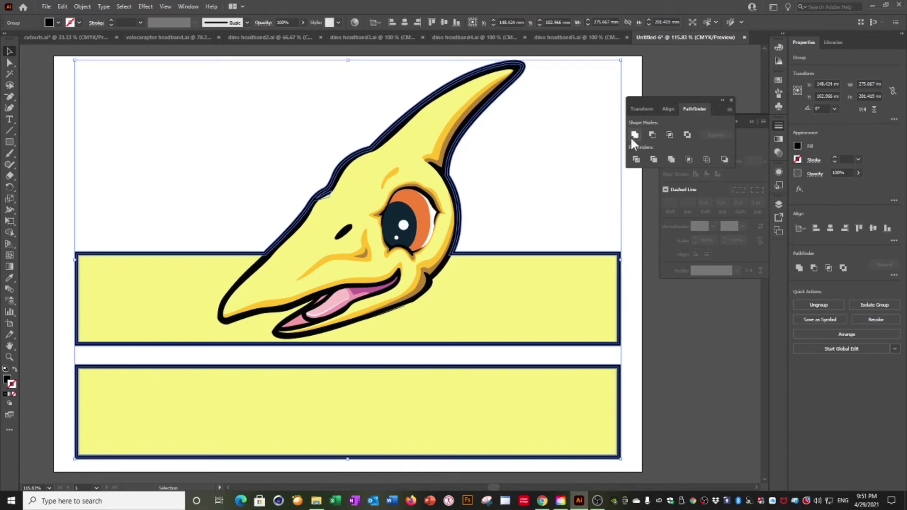
pyautogui.click(184, 6)
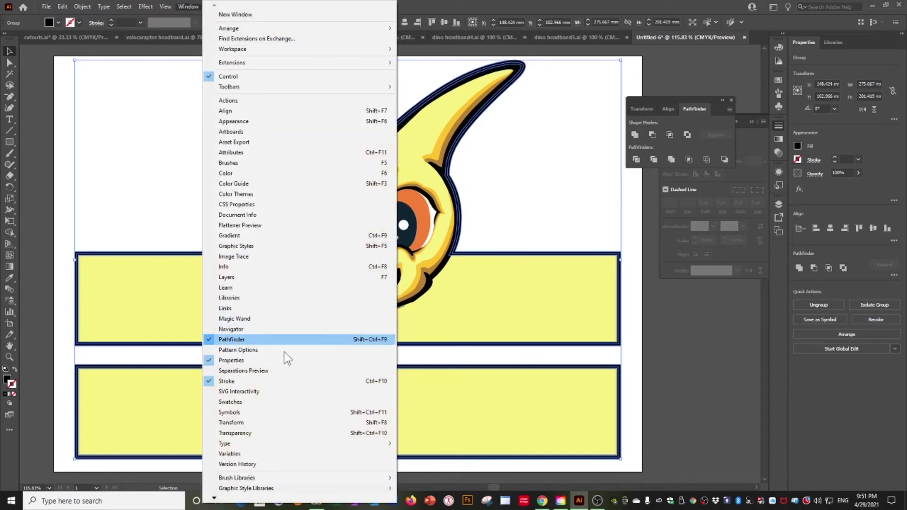
pyautogui.click(675, 145)
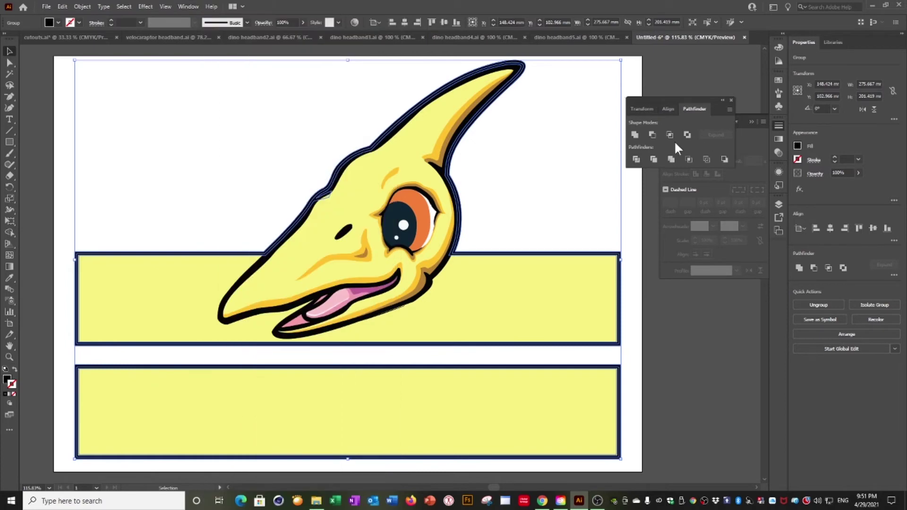
pyautogui.click(635, 136)
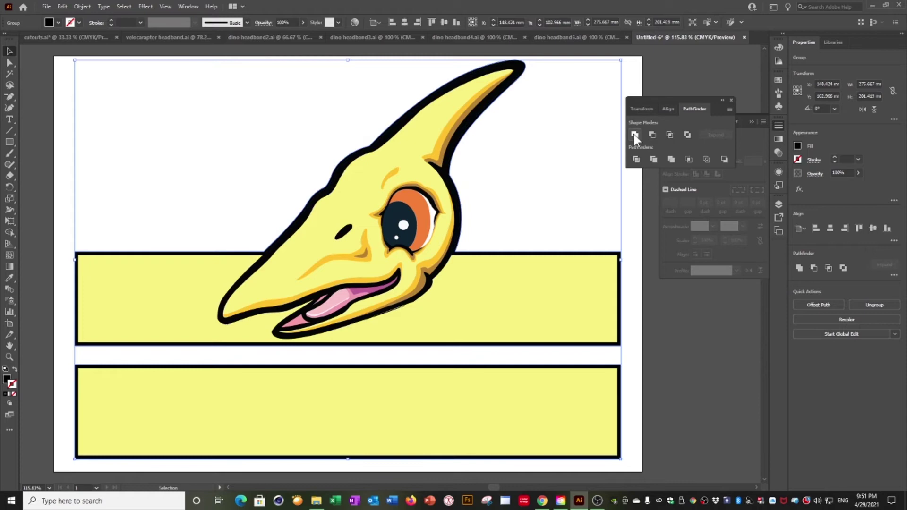
pyautogui.click(747, 142)
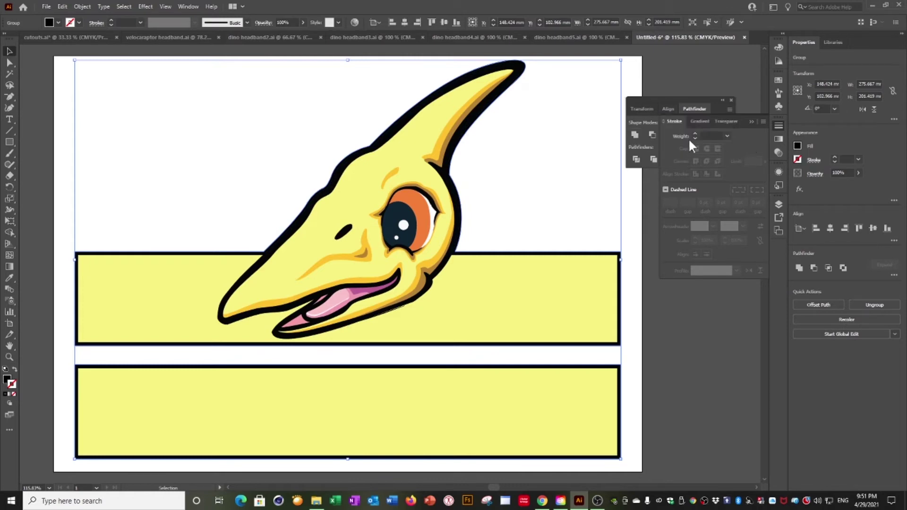
# Hide and reshow the artwork layer twice to inspect the merged black silhouette beneath it
pyautogui.click(777, 202)
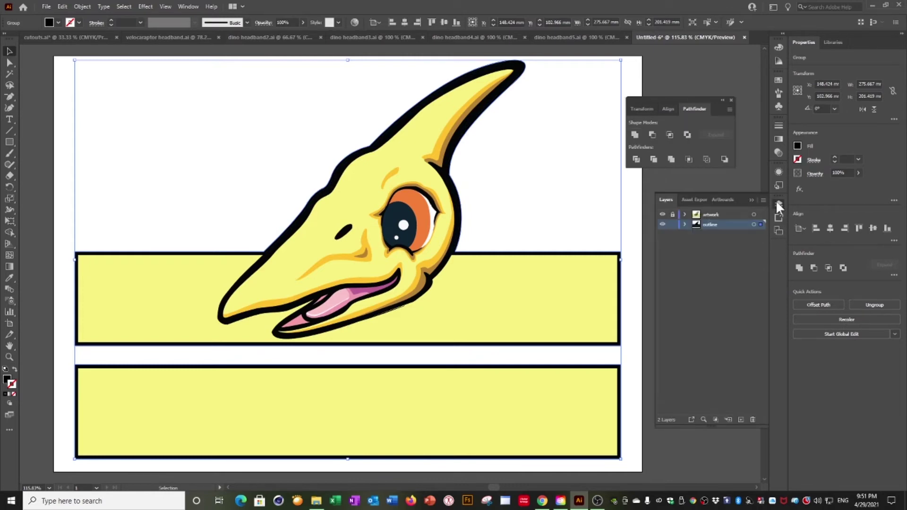
pyautogui.click(663, 214)
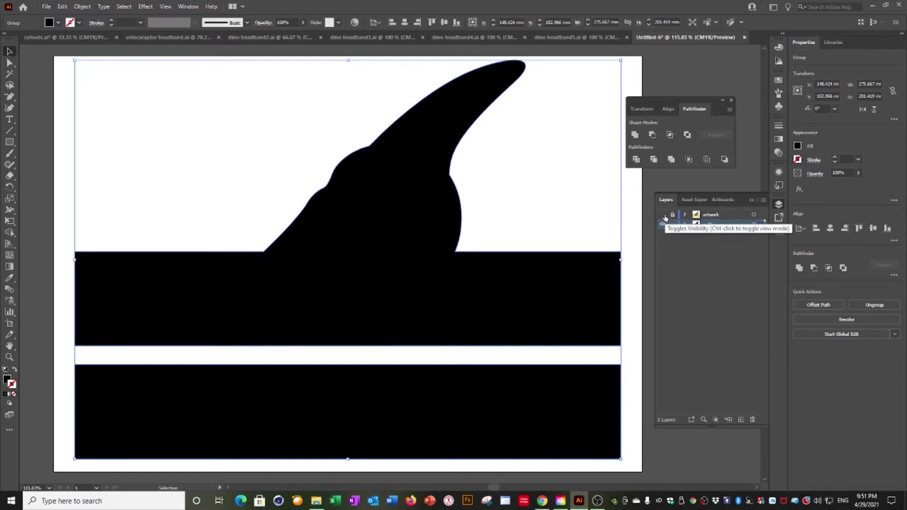
pyautogui.click(663, 214)
pyautogui.click(663, 215)
pyautogui.click(663, 214)
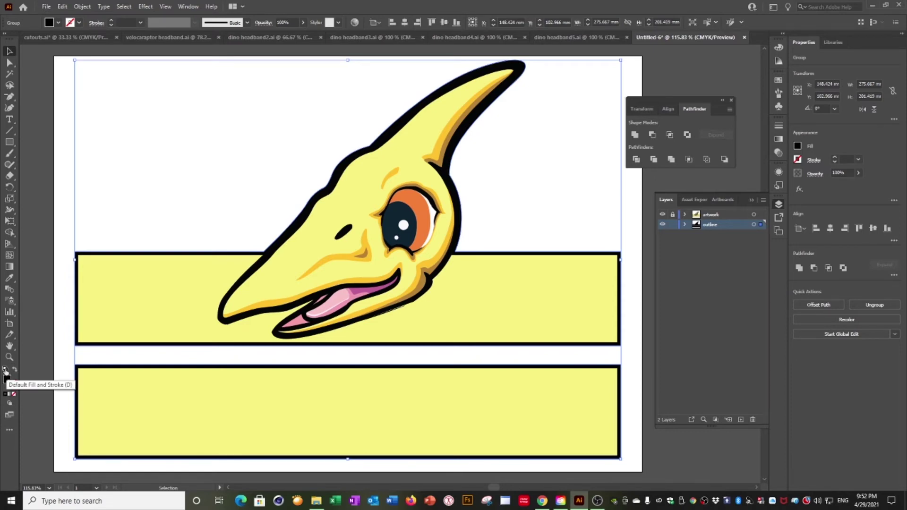
# Reset the silhouette to white fill and black stroke, reselect it, and set a 2 pt stroke weight
pyautogui.click(5, 371)
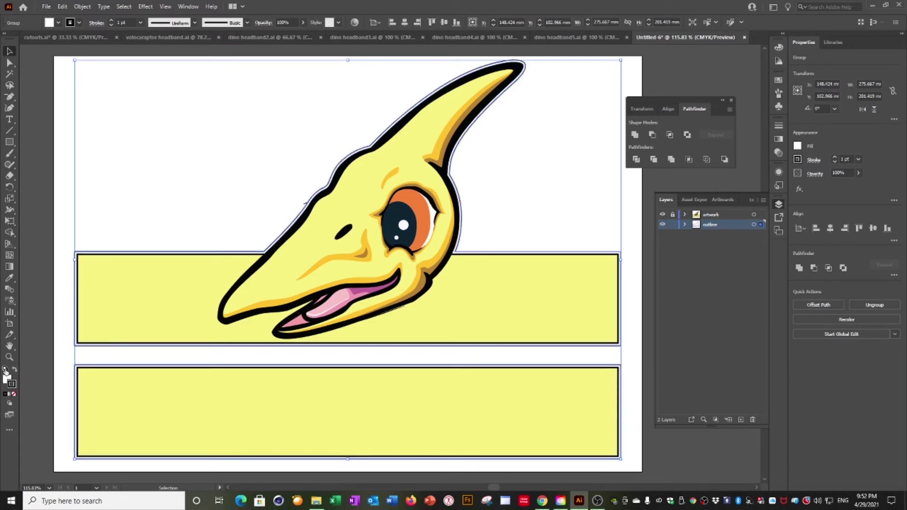
pyautogui.click(59, 281)
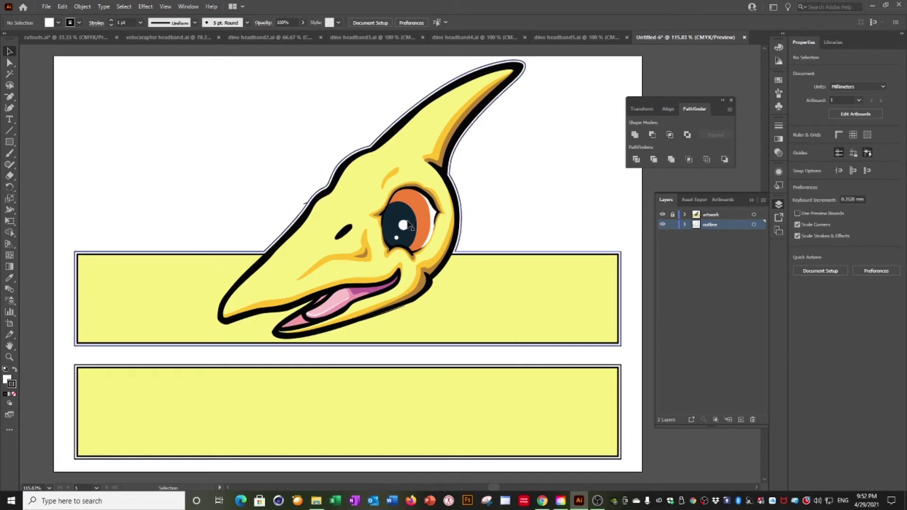
pyautogui.click(138, 255)
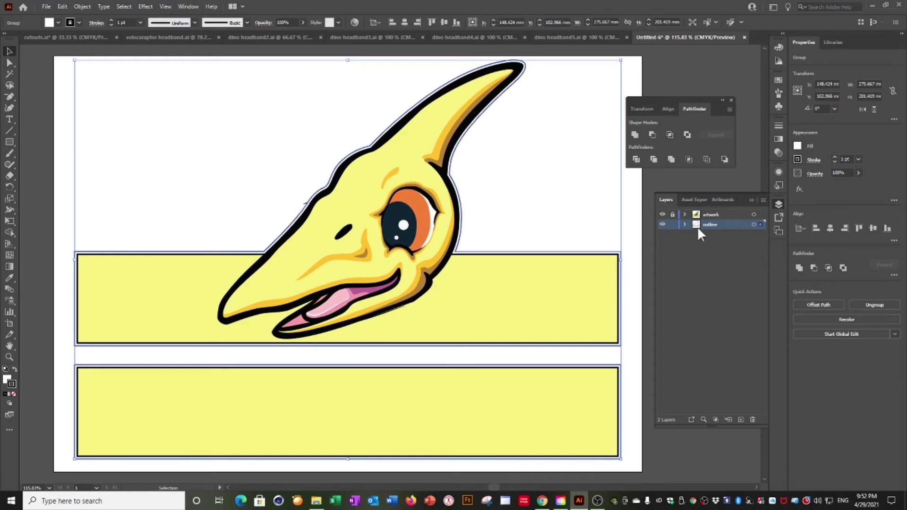
pyautogui.click(779, 126)
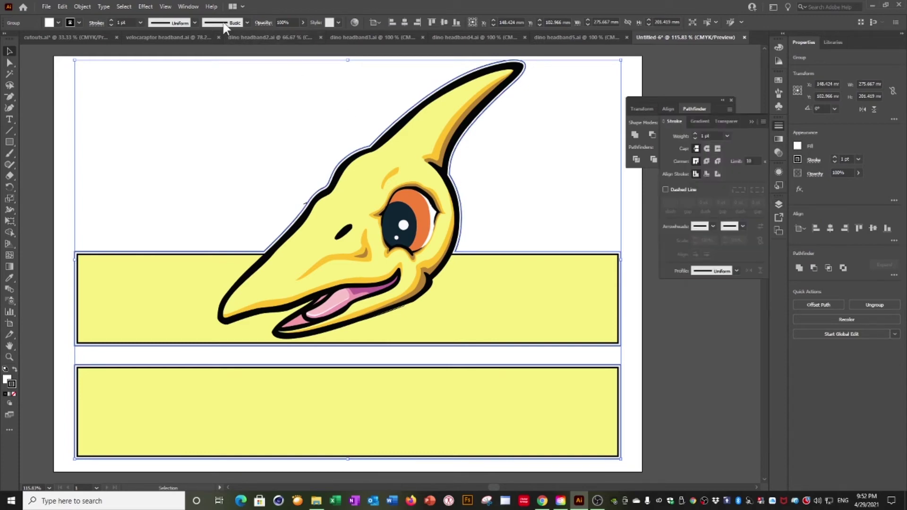
pyautogui.click(194, 7)
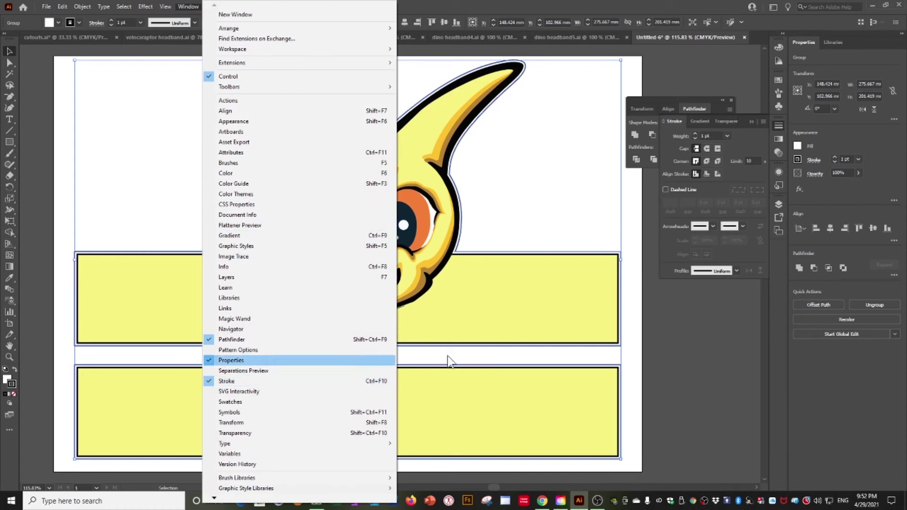
pyautogui.click(778, 124)
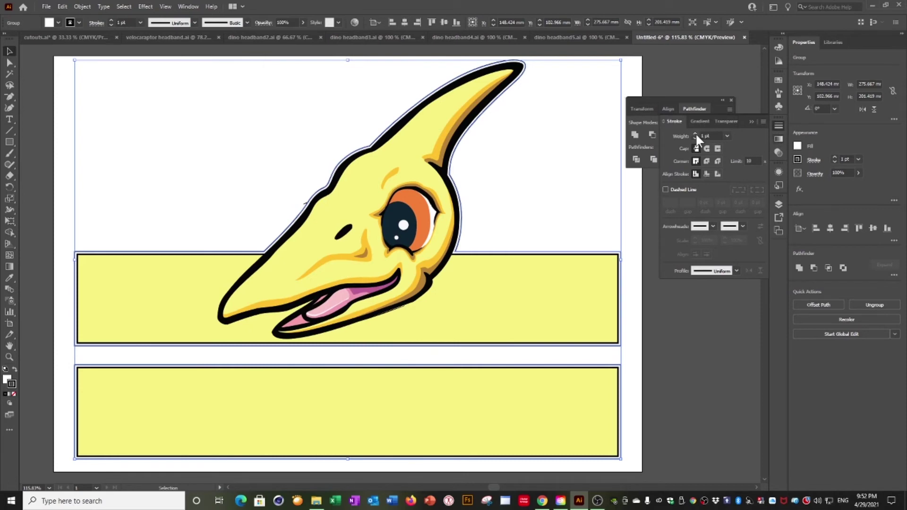
pyautogui.click(695, 134)
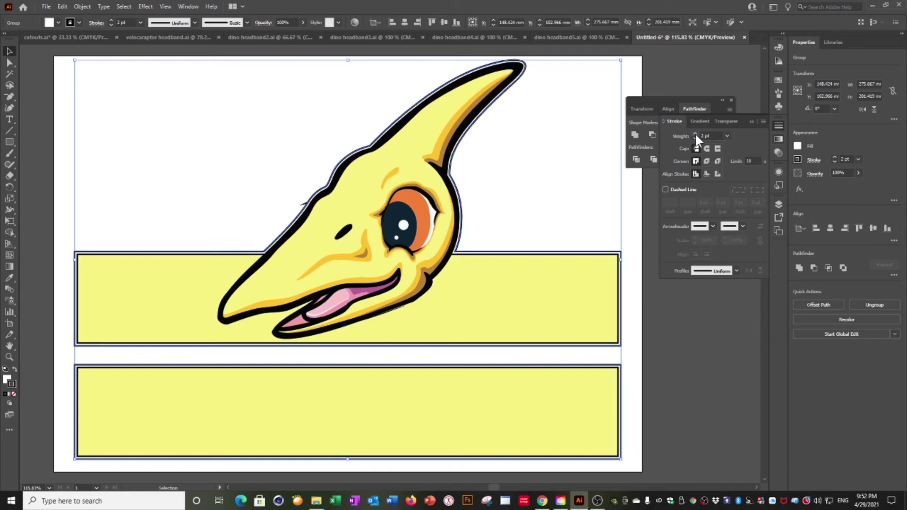
# Turn on the dashed line and set the dash length to 5 pt
pyautogui.click(666, 189)
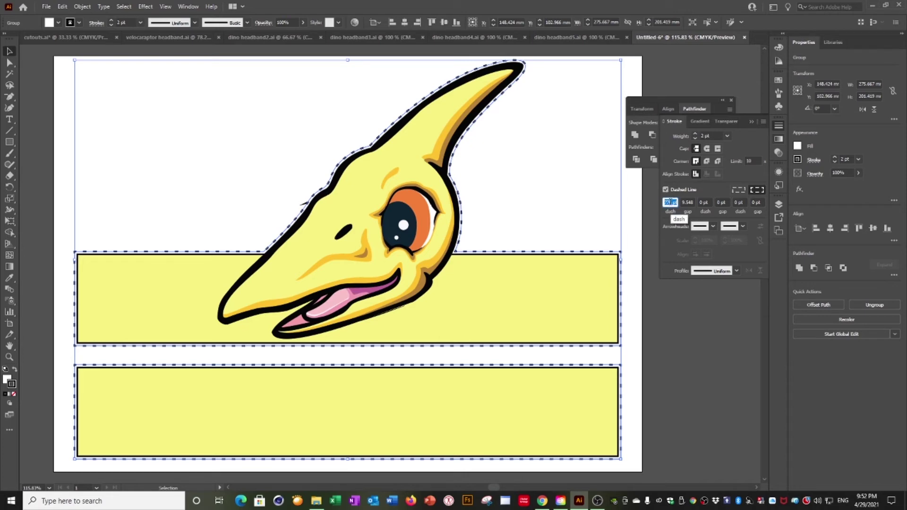
pyautogui.write('4.774')
pyautogui.press('Return')
pyautogui.write('3')
pyautogui.press('Return')
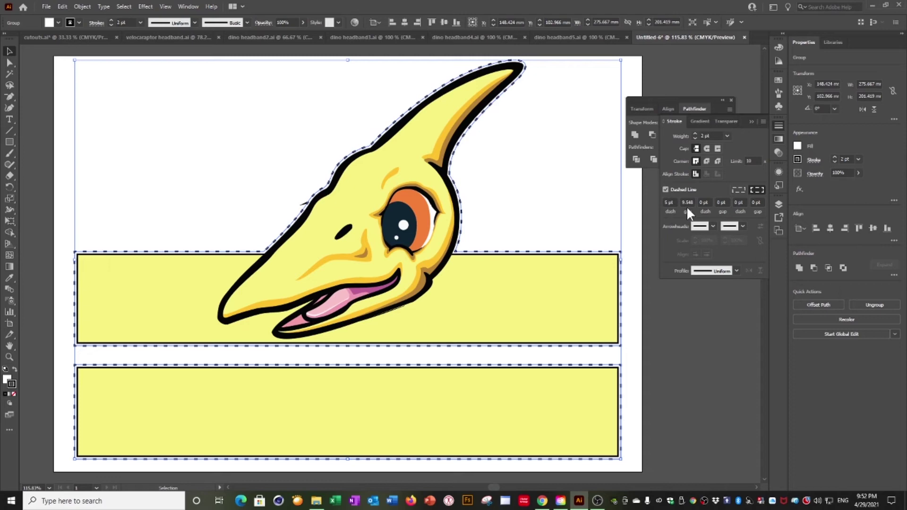
# Set the dash gap to 10 pt, apply round caps, and deselect to check the dashes
pyautogui.click(689, 203)
pyautogui.moveTo(694, 203); pyautogui.dragTo(685, 196)
pyautogui.write('3')
pyautogui.press('Return')
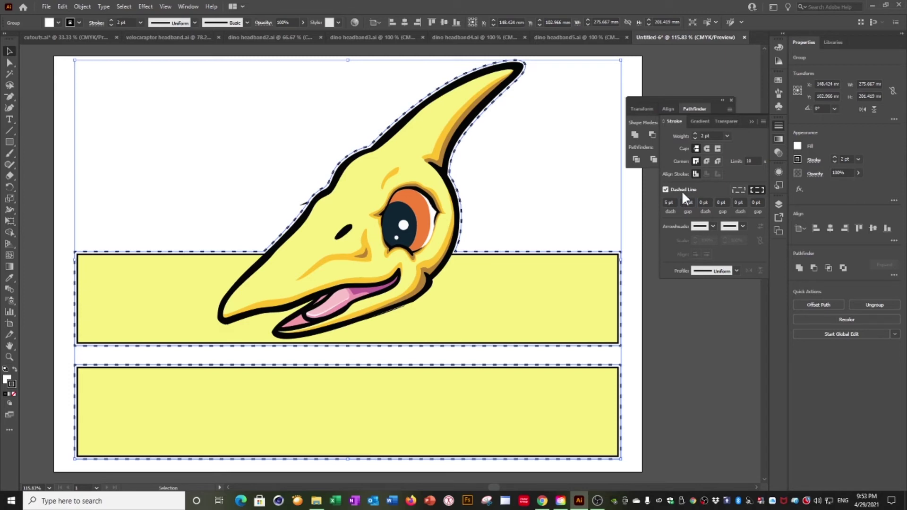
pyautogui.click(707, 150)
pyautogui.click(673, 315)
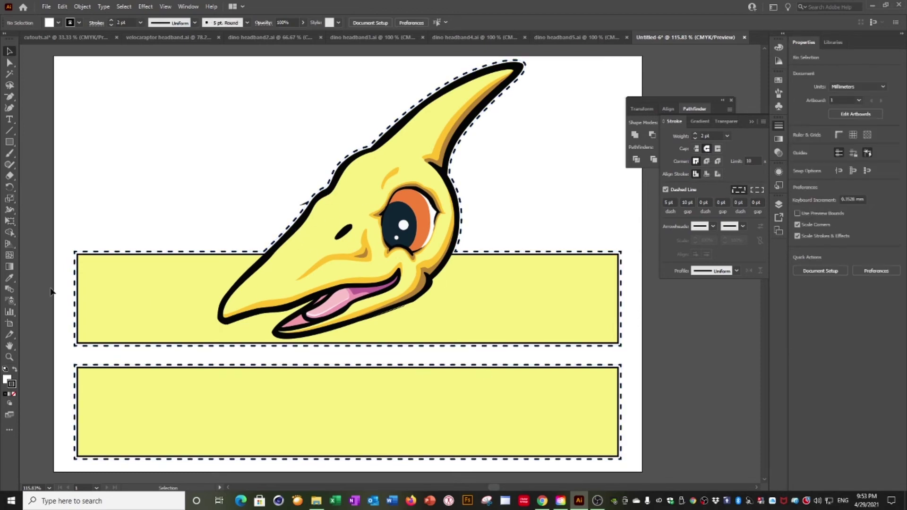
# Zoom in closely on the stray spike in the cut line behind the pterodactyl's head
pyautogui.click(8, 357)
pyautogui.click(333, 236)
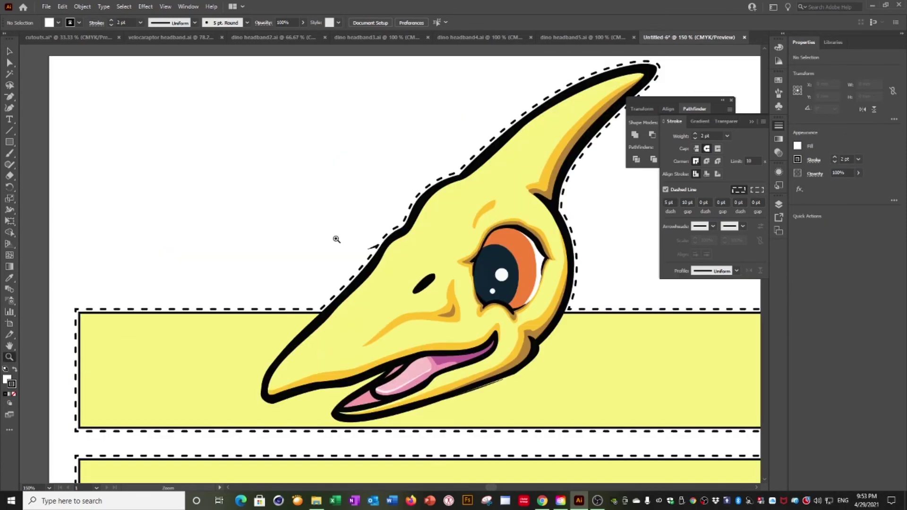
pyautogui.click(379, 275)
pyautogui.click(397, 277)
pyautogui.click(378, 265)
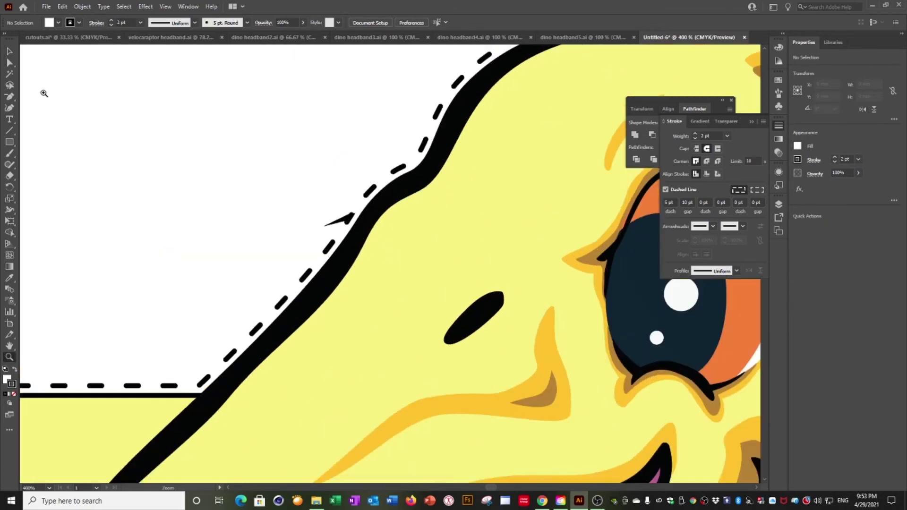
pyautogui.click(9, 63)
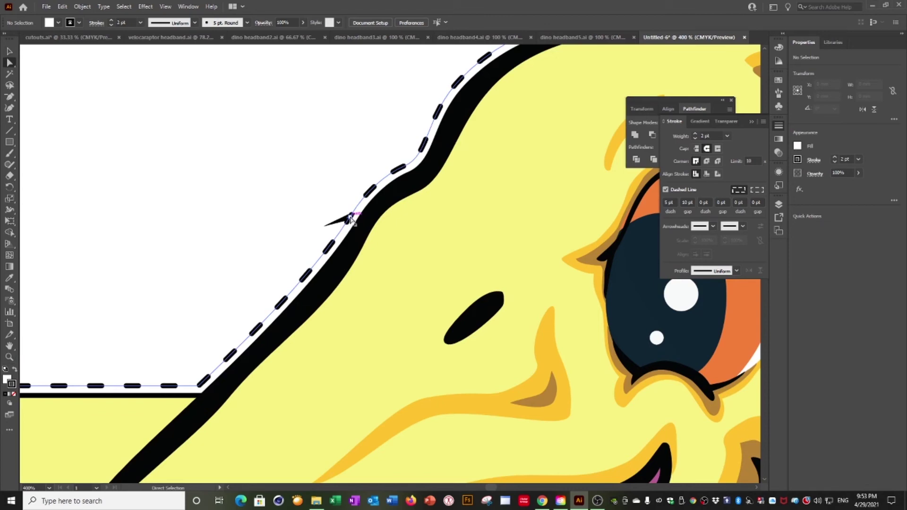
pyautogui.click(8, 357)
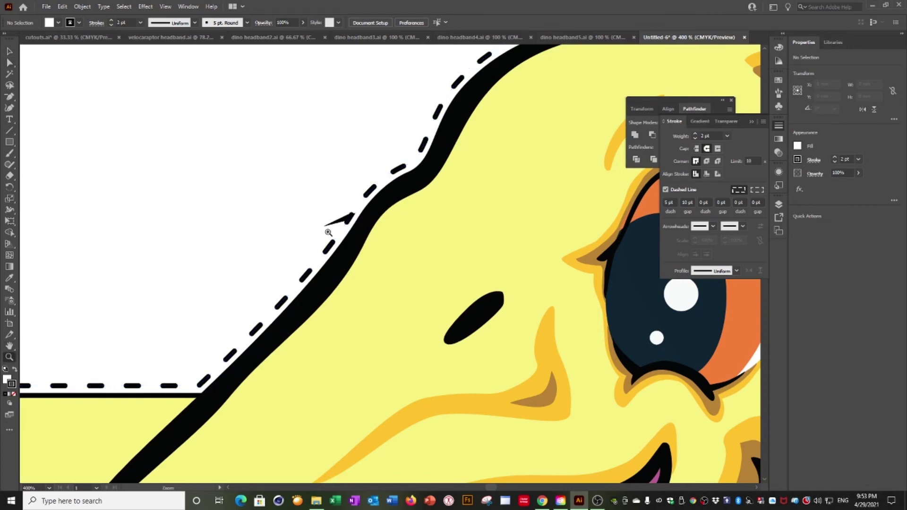
pyautogui.click(371, 227)
pyautogui.click(373, 232)
pyautogui.click(385, 260)
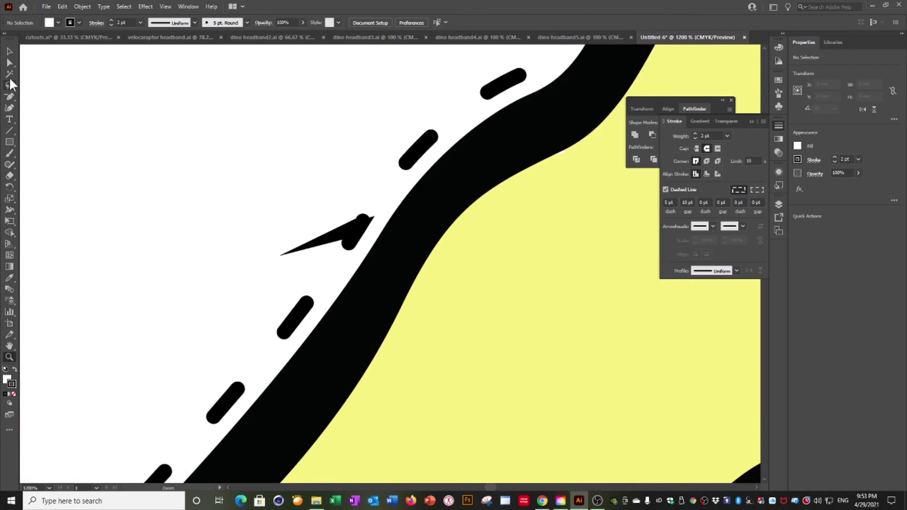
# Delete the spike's anchor point with the Delete Anchor Point tool and zoom back out
pyautogui.click(6, 96)
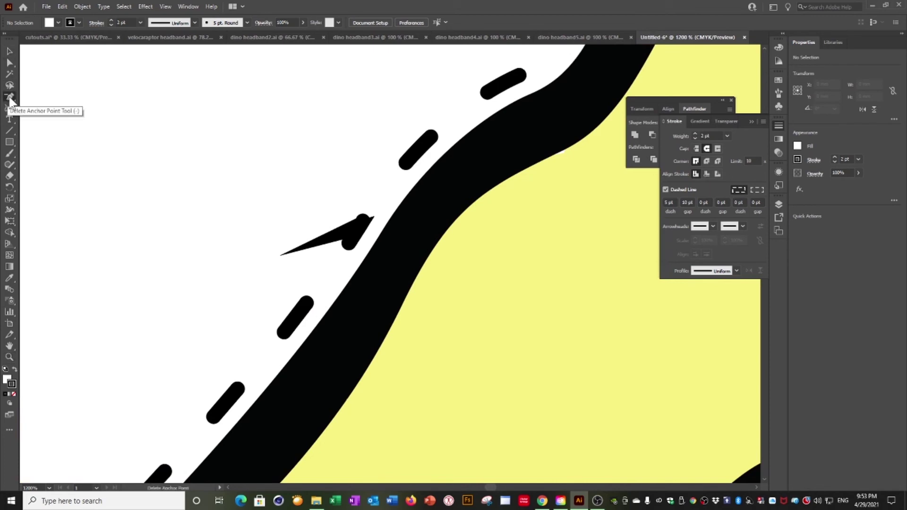
pyautogui.click(352, 230)
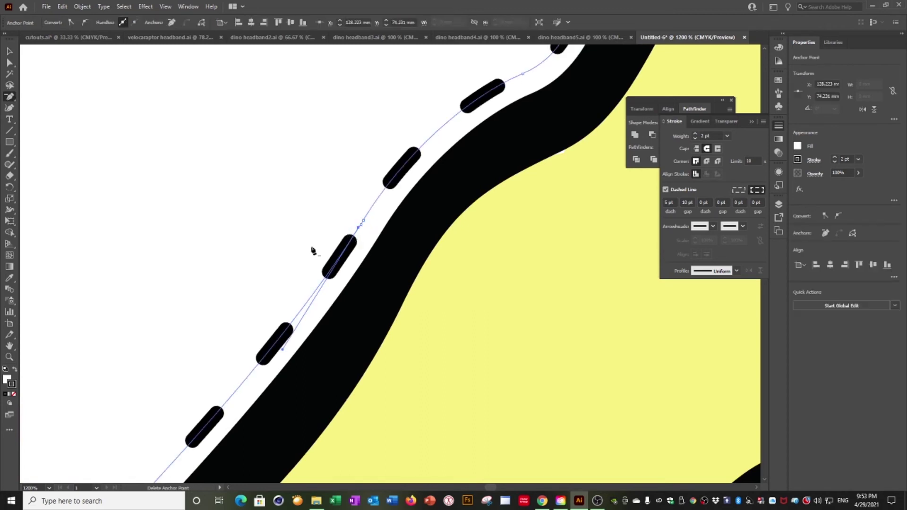
pyautogui.press('ctrl')
pyautogui.hotkey('ctrl', '-')
pyautogui.hotkey('ctrl', '-')
pyautogui.hotkey('ctrl', '-')
pyautogui.hotkey('ctrl', '-')
pyautogui.hotkey('ctrl', '-')
pyautogui.hotkey('ctrl', '-')
pyautogui.hotkey('ctrl', '-')
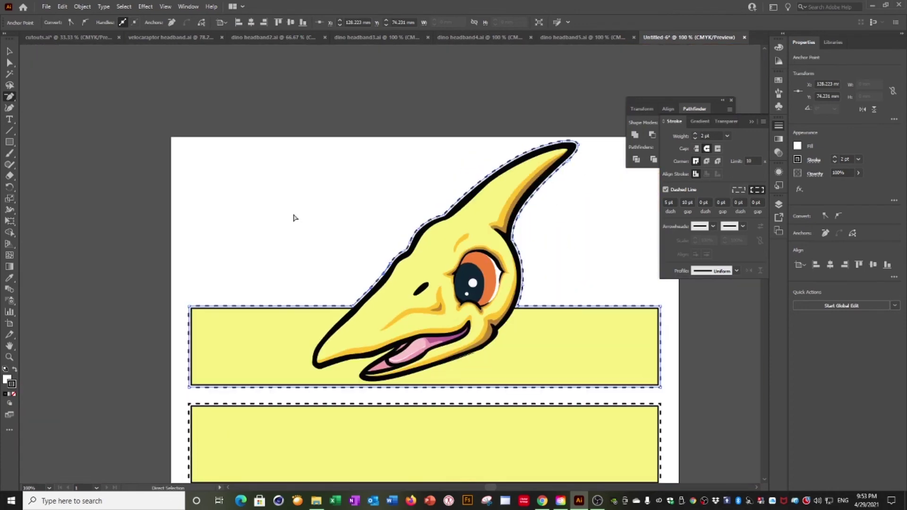
# Select the whole pterodactyl-and-bands group with the Selection tool
pyautogui.scroll(-2, 295, 218)
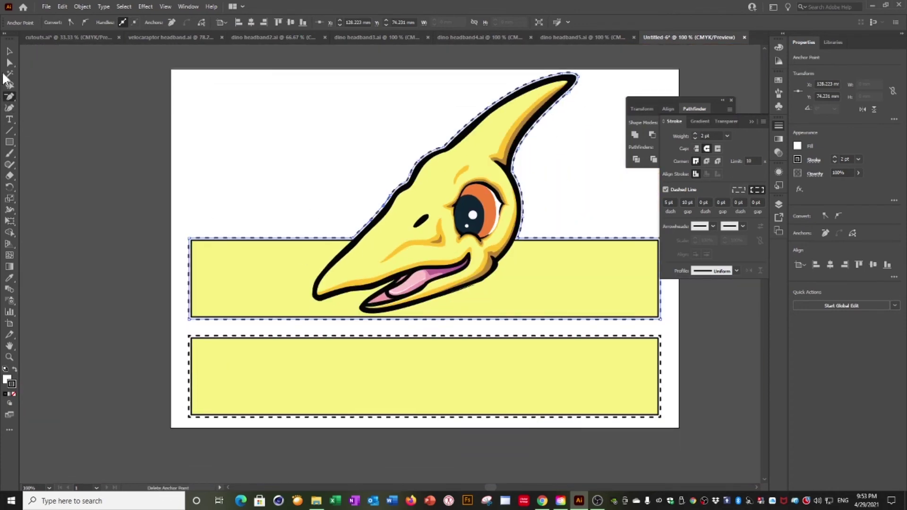
pyautogui.click(9, 51)
pyautogui.click(118, 166)
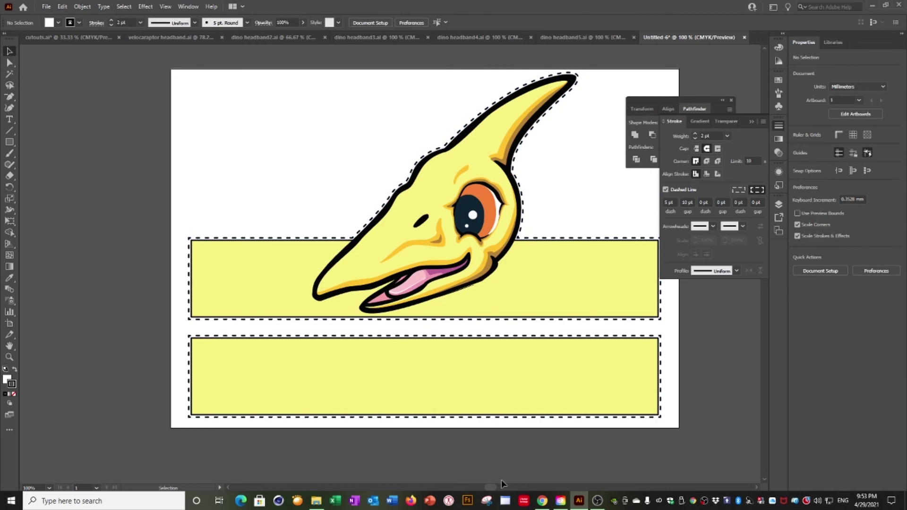
pyautogui.moveTo(495, 486); pyautogui.dragTo(500, 486)
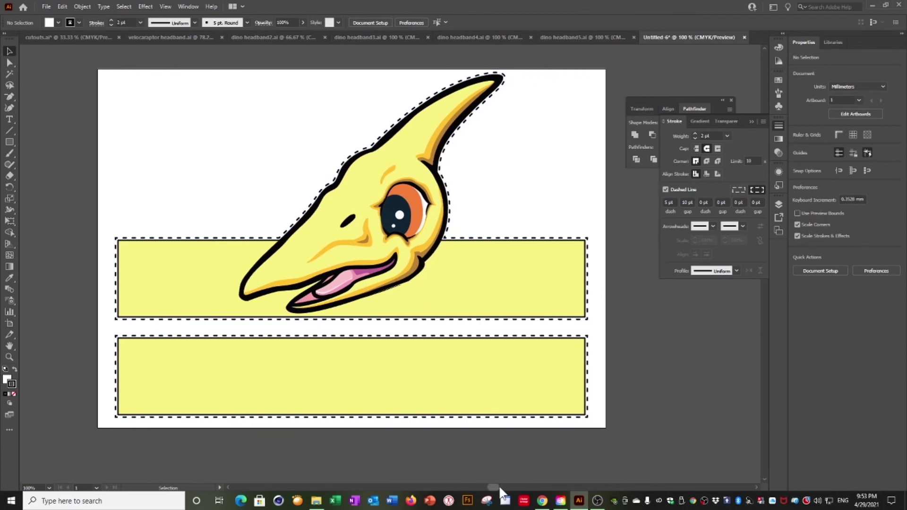
pyautogui.click(483, 243)
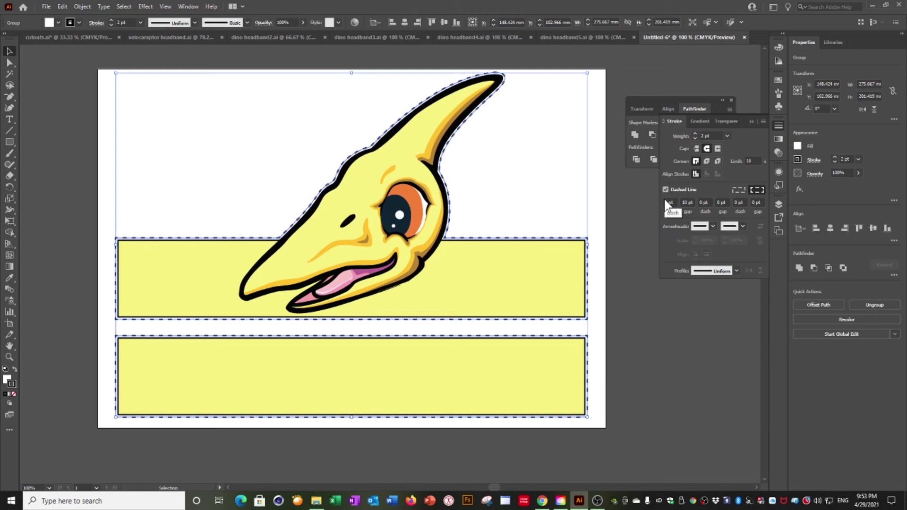
# Set the cut line's end arrowhead to Arrow 34 (scissors), then deselect to check it
pyautogui.click(743, 226)
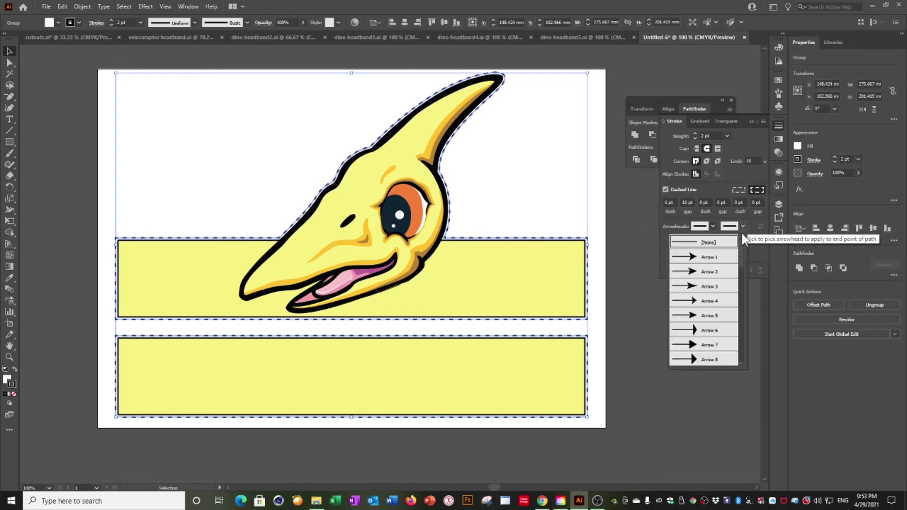
pyautogui.scroll(-4, 735, 278)
pyautogui.scroll(4, 731, 278)
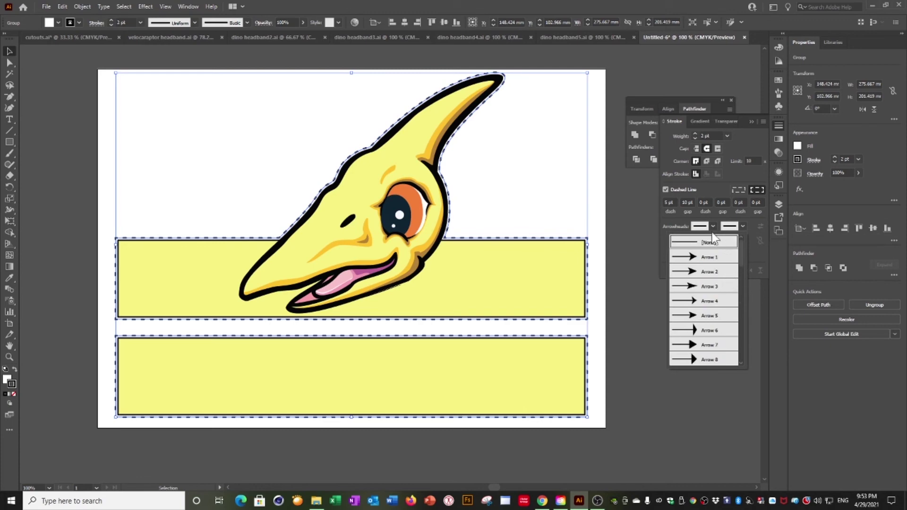
pyautogui.click(665, 242)
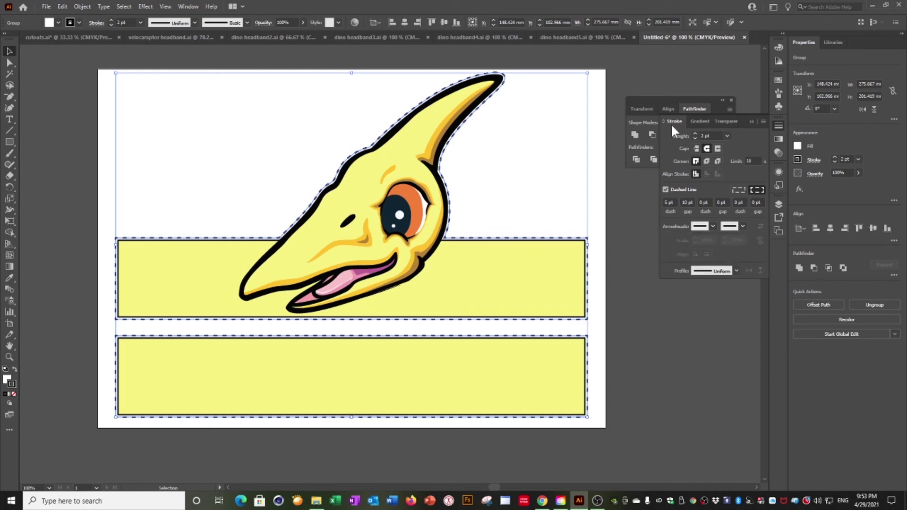
pyautogui.click(743, 227)
pyautogui.scroll(-4, 710, 288)
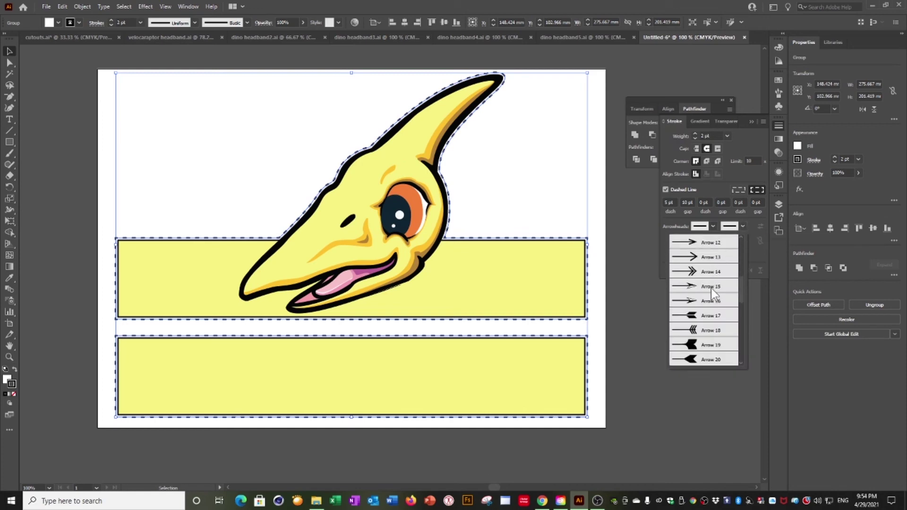
pyautogui.scroll(-6, 711, 288)
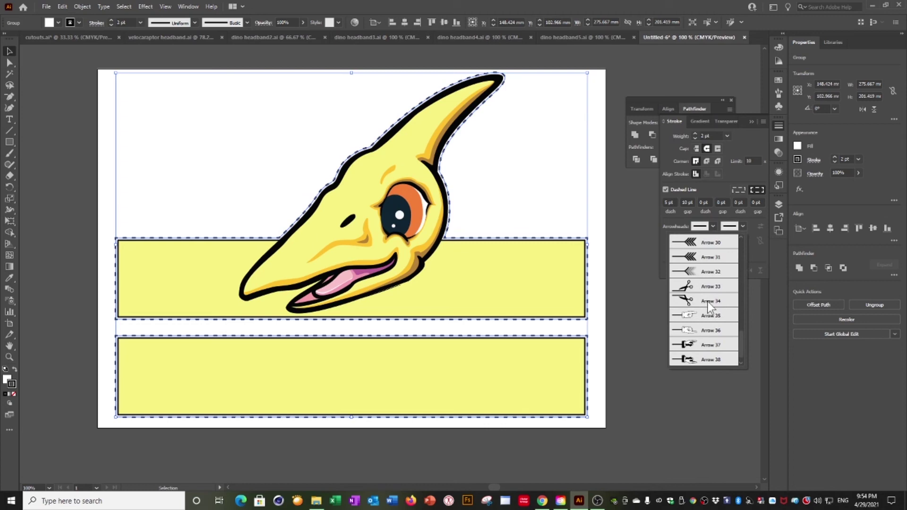
pyautogui.click(709, 302)
pyautogui.click(645, 354)
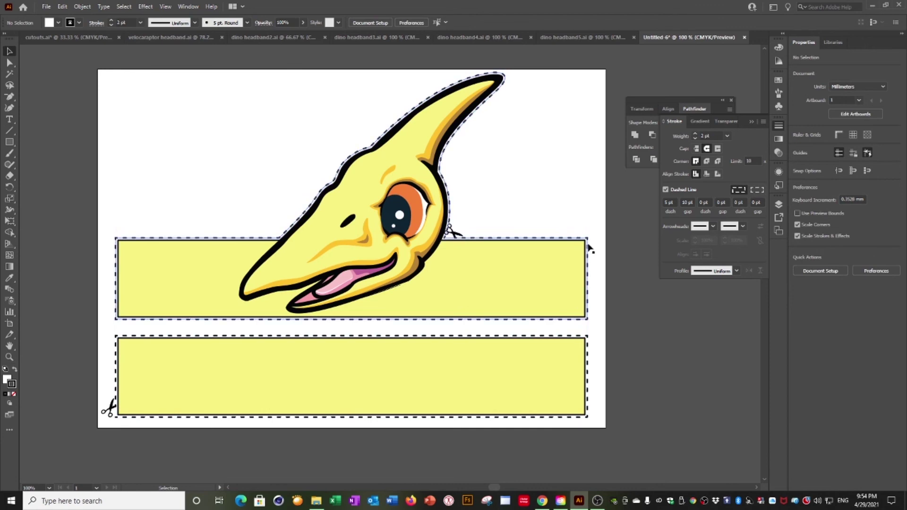
# Change the group's stroke colour from black to the CMYK Red swatch
pyautogui.doubleClick(11, 383)
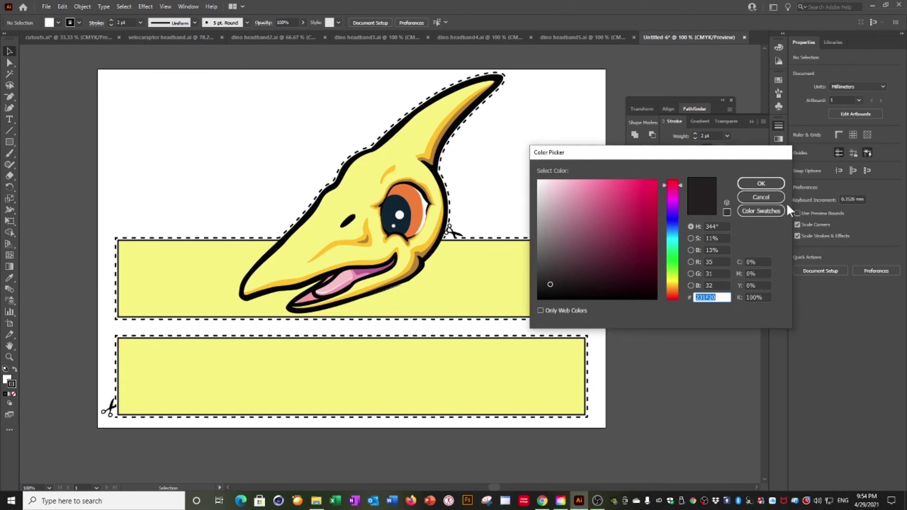
pyautogui.click(770, 197)
pyautogui.click(586, 320)
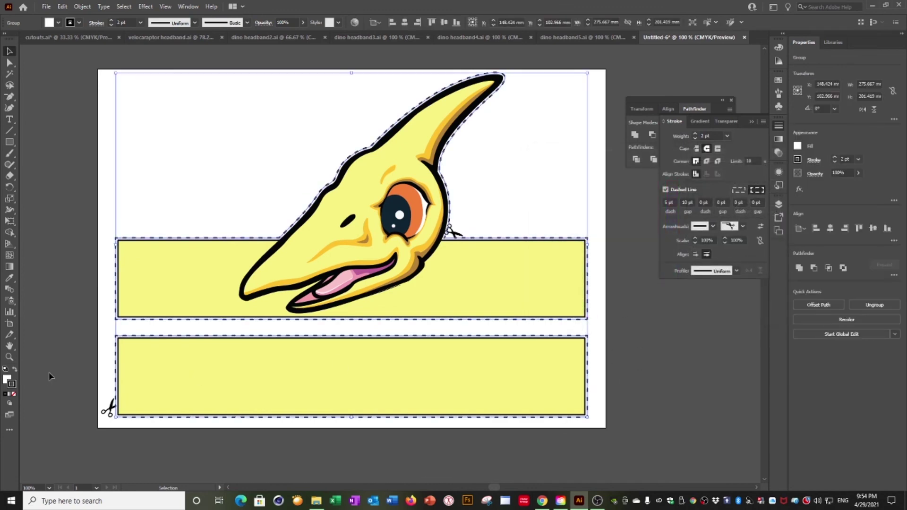
pyautogui.doubleClick(9, 383)
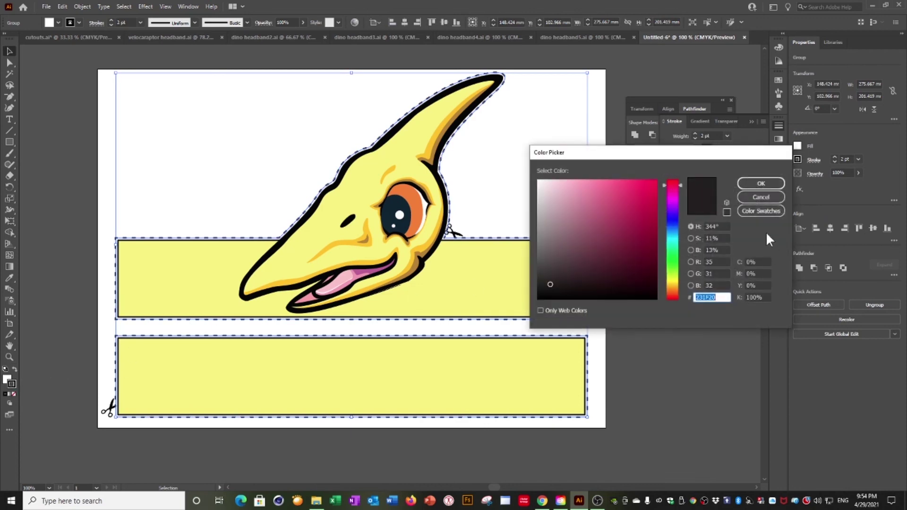
pyautogui.click(763, 211)
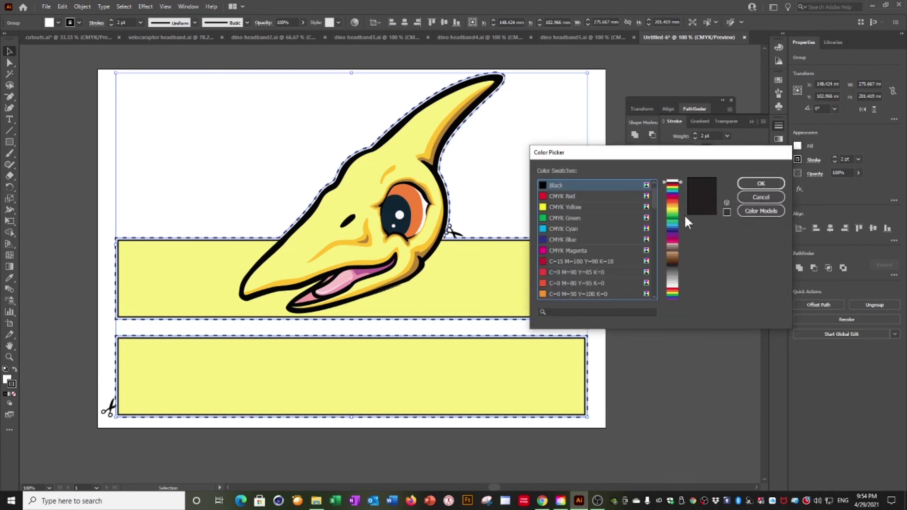
pyautogui.click(554, 195)
pyautogui.click(751, 184)
pyautogui.click(659, 336)
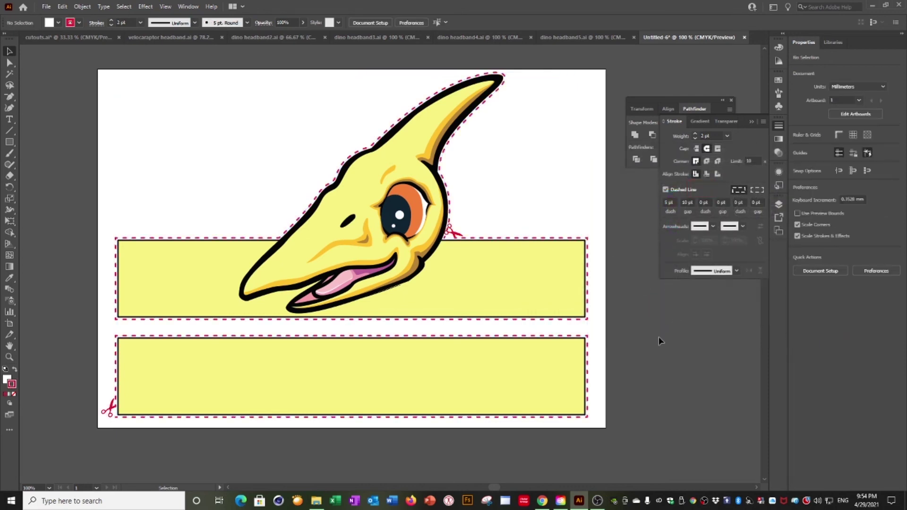